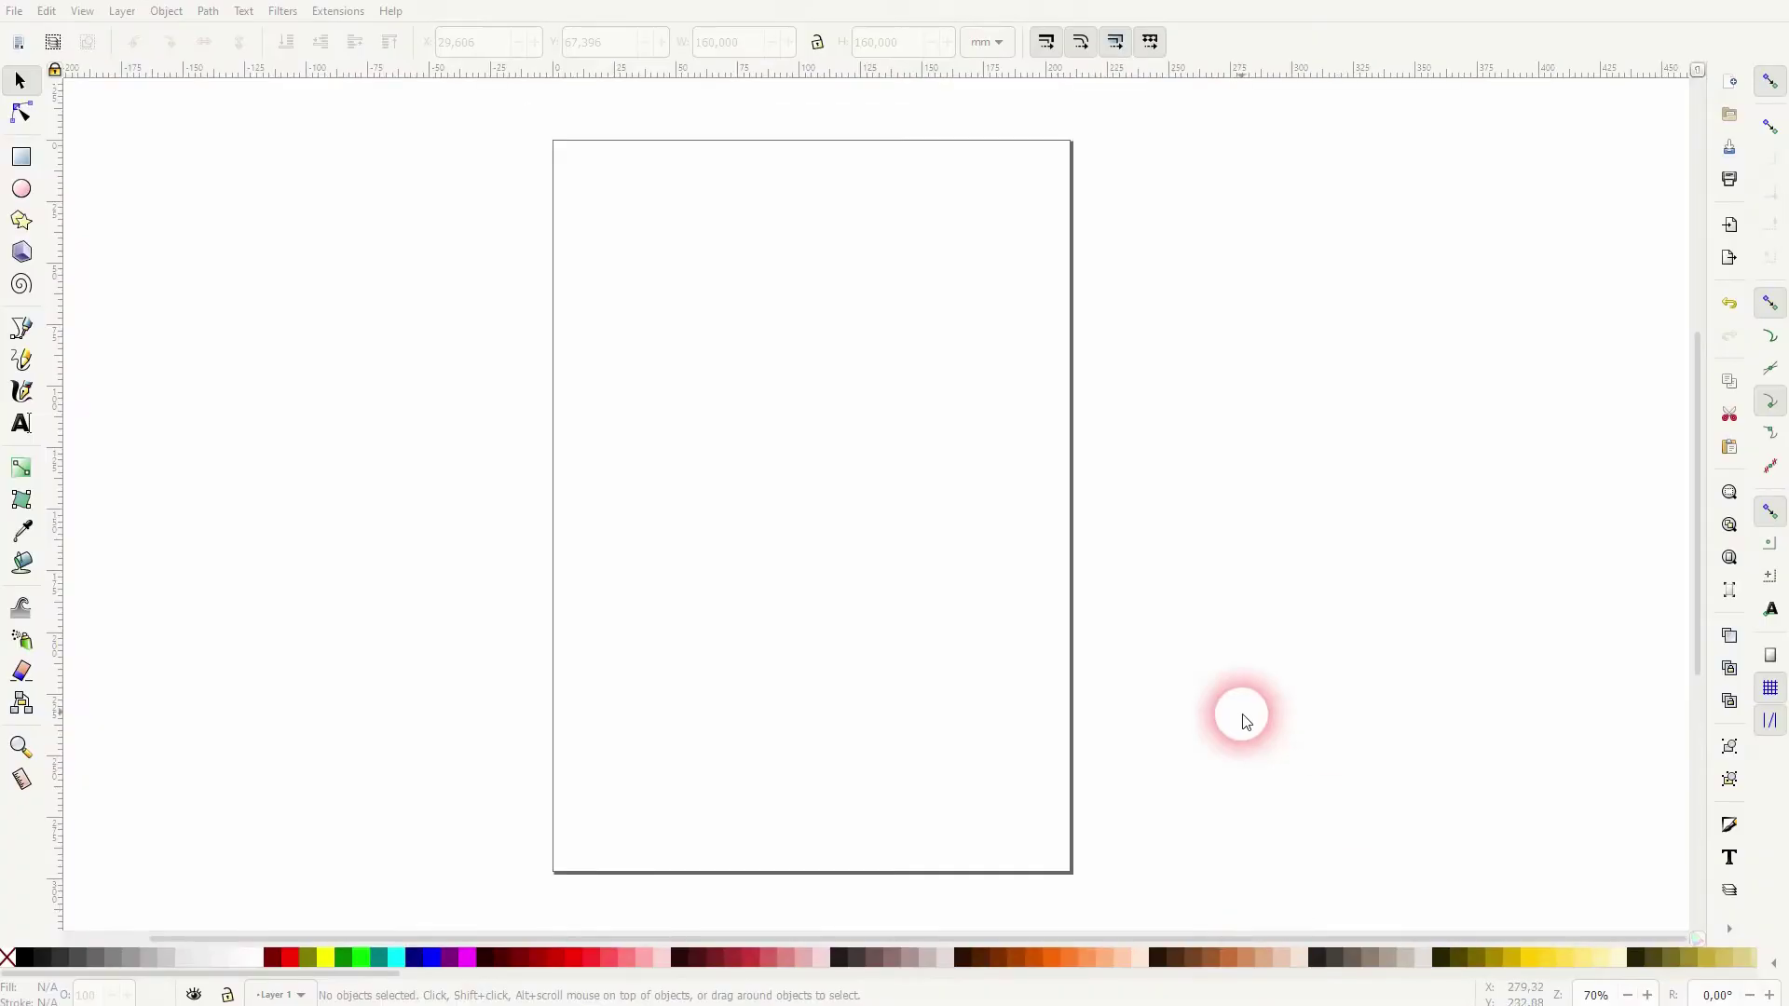
Draw a wide black rectangle top left, a square below it, and a square overlapping the rectangle.
click(21, 159)
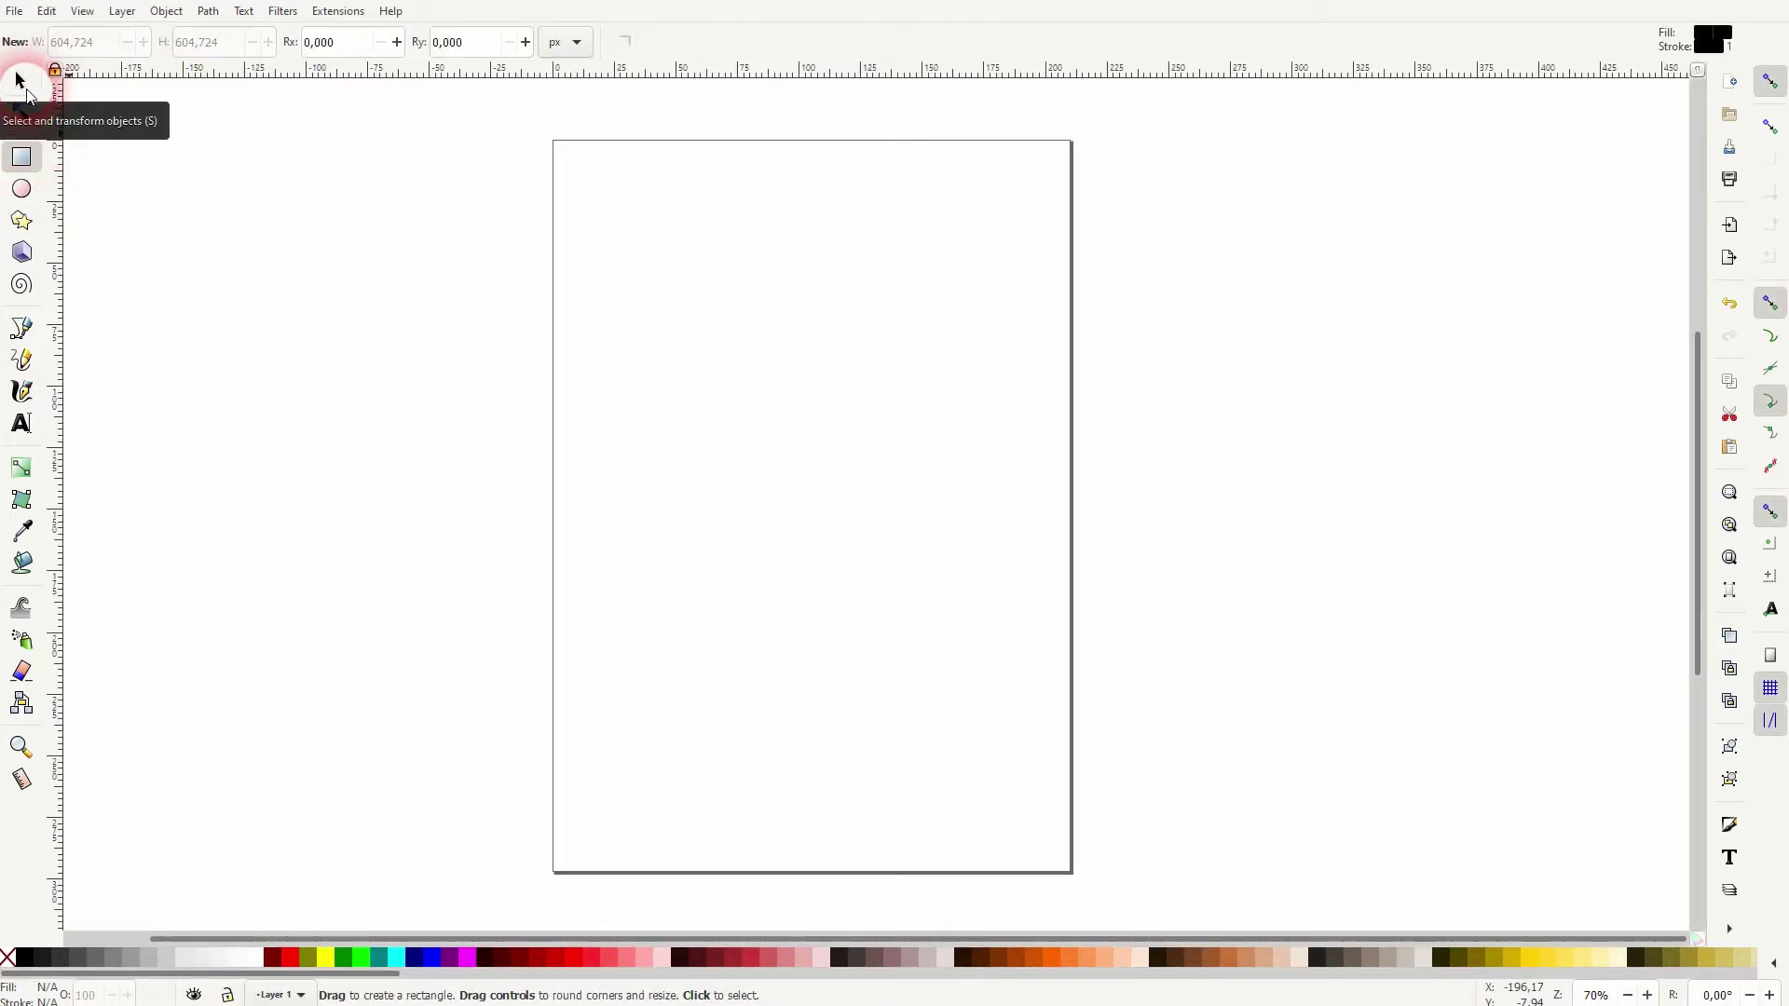
click(21, 82)
key(r)
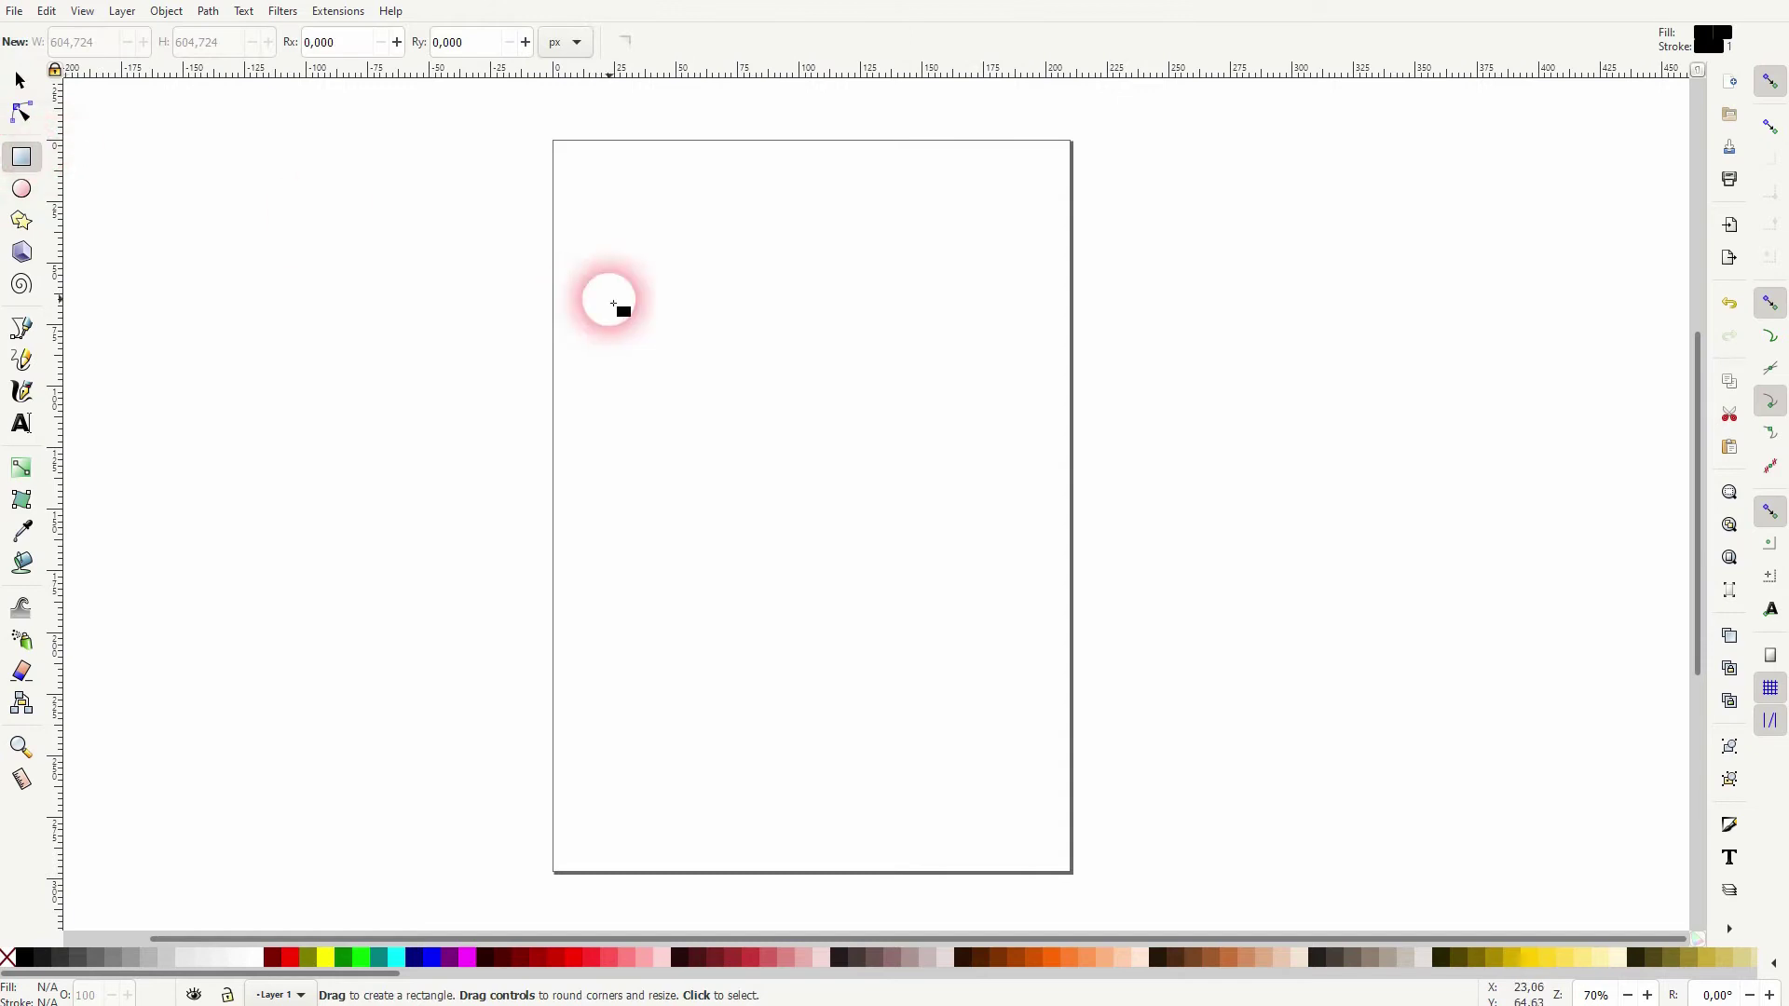
drag(623, 263, 821, 402)
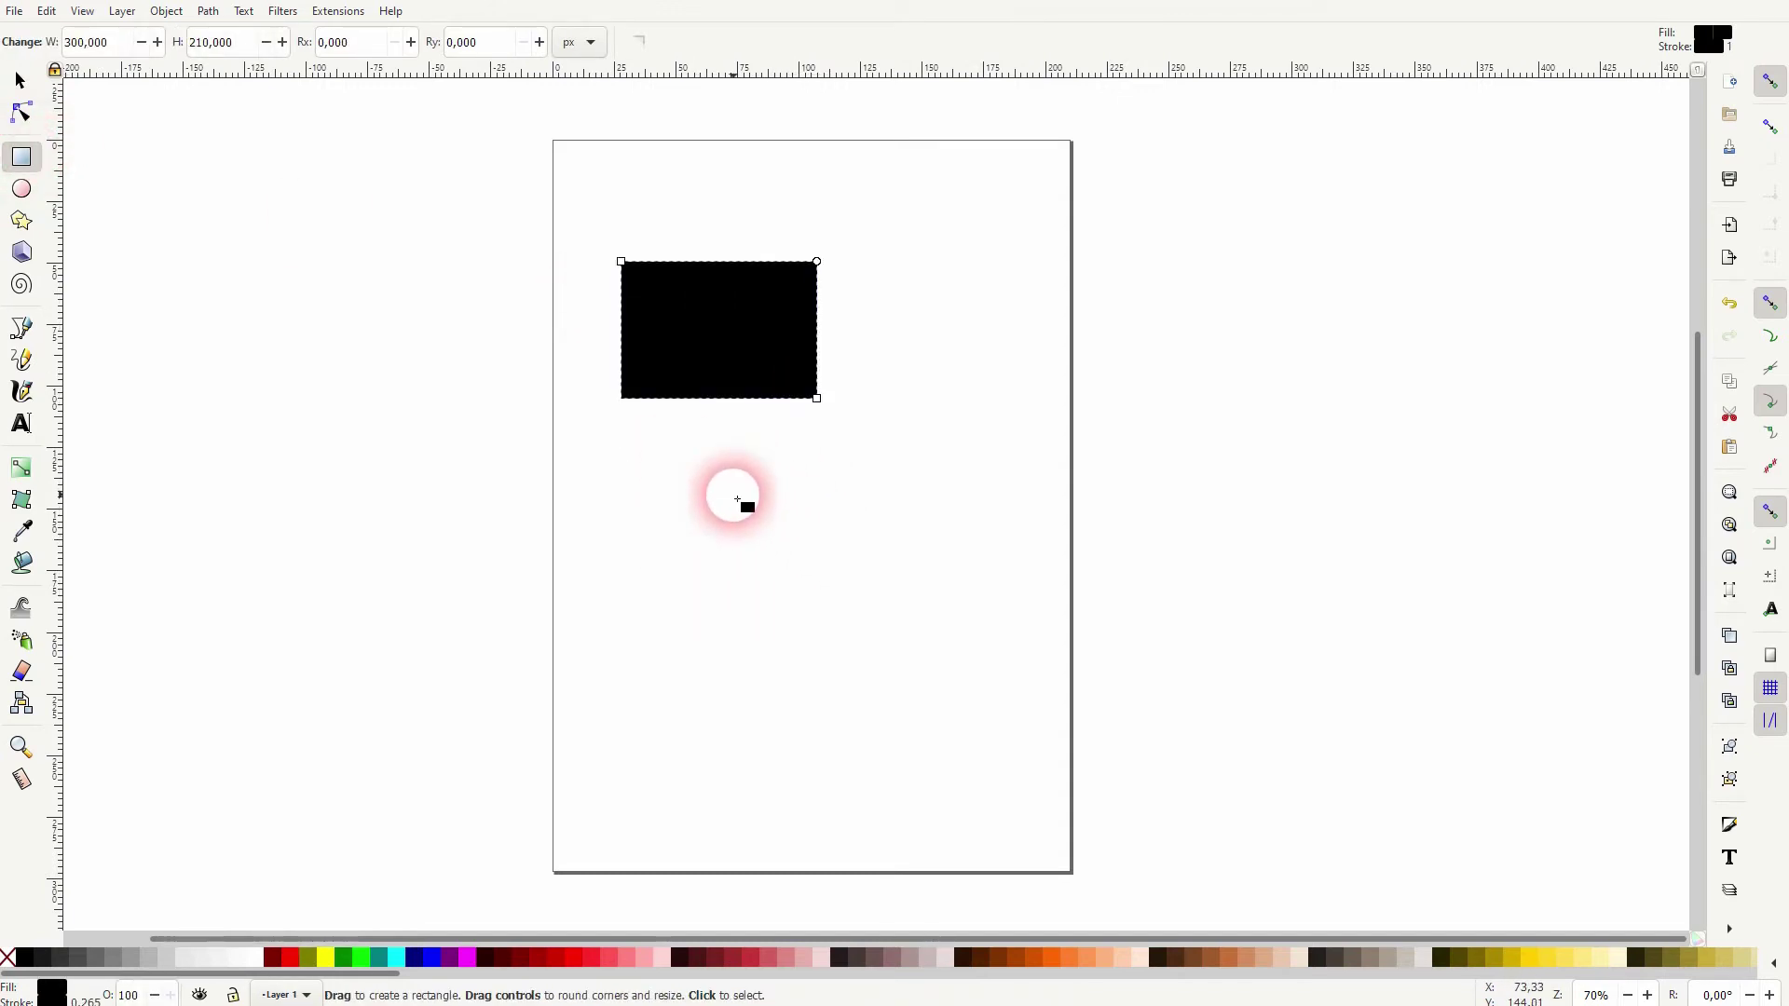
mouse_move(729, 497)
mouse_down()
mouse_move(849, 639)
mouse_move(777, 691)
mouse_move(839, 601)
mouse_move(975, 715)
mouse_up()
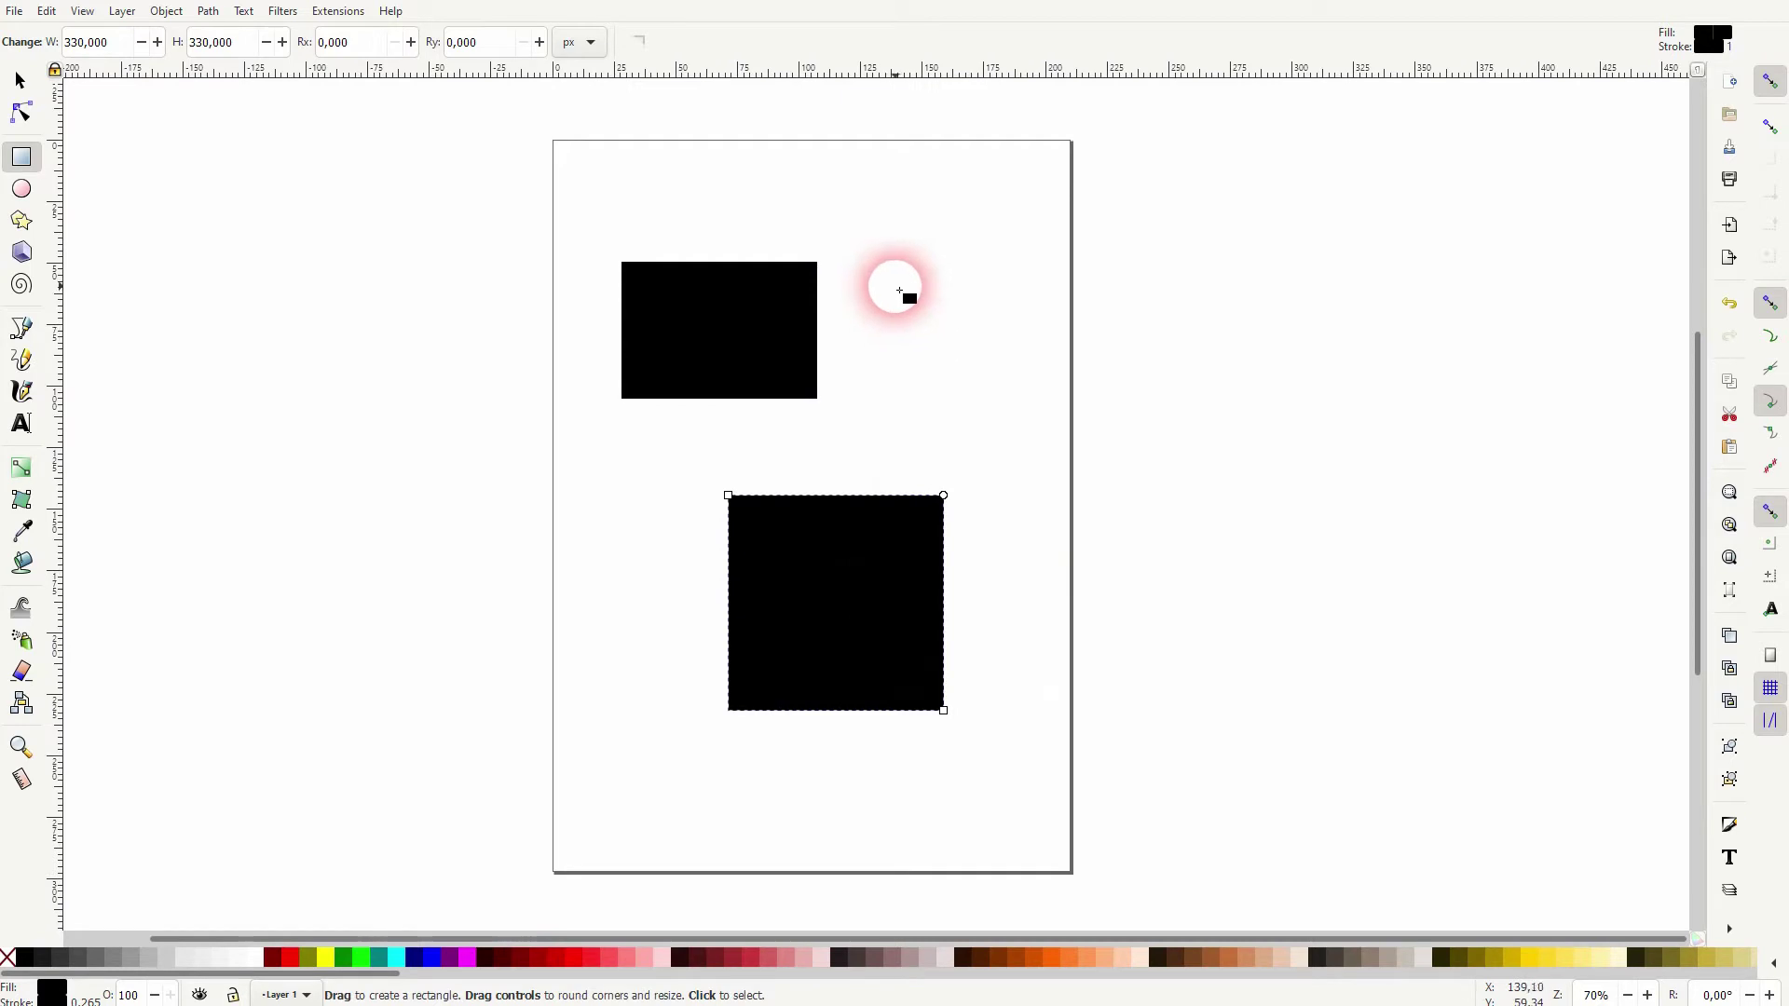
mouse_move(900, 292)
mouse_down()
mouse_move(1124, 460)
mouse_move(1000, 352)
mouse_move(1109, 428)
mouse_move(1057, 391)
mouse_move(1085, 407)
mouse_move(1030, 428)
mouse_move(1079, 448)
mouse_move(1022, 390)
mouse_up()
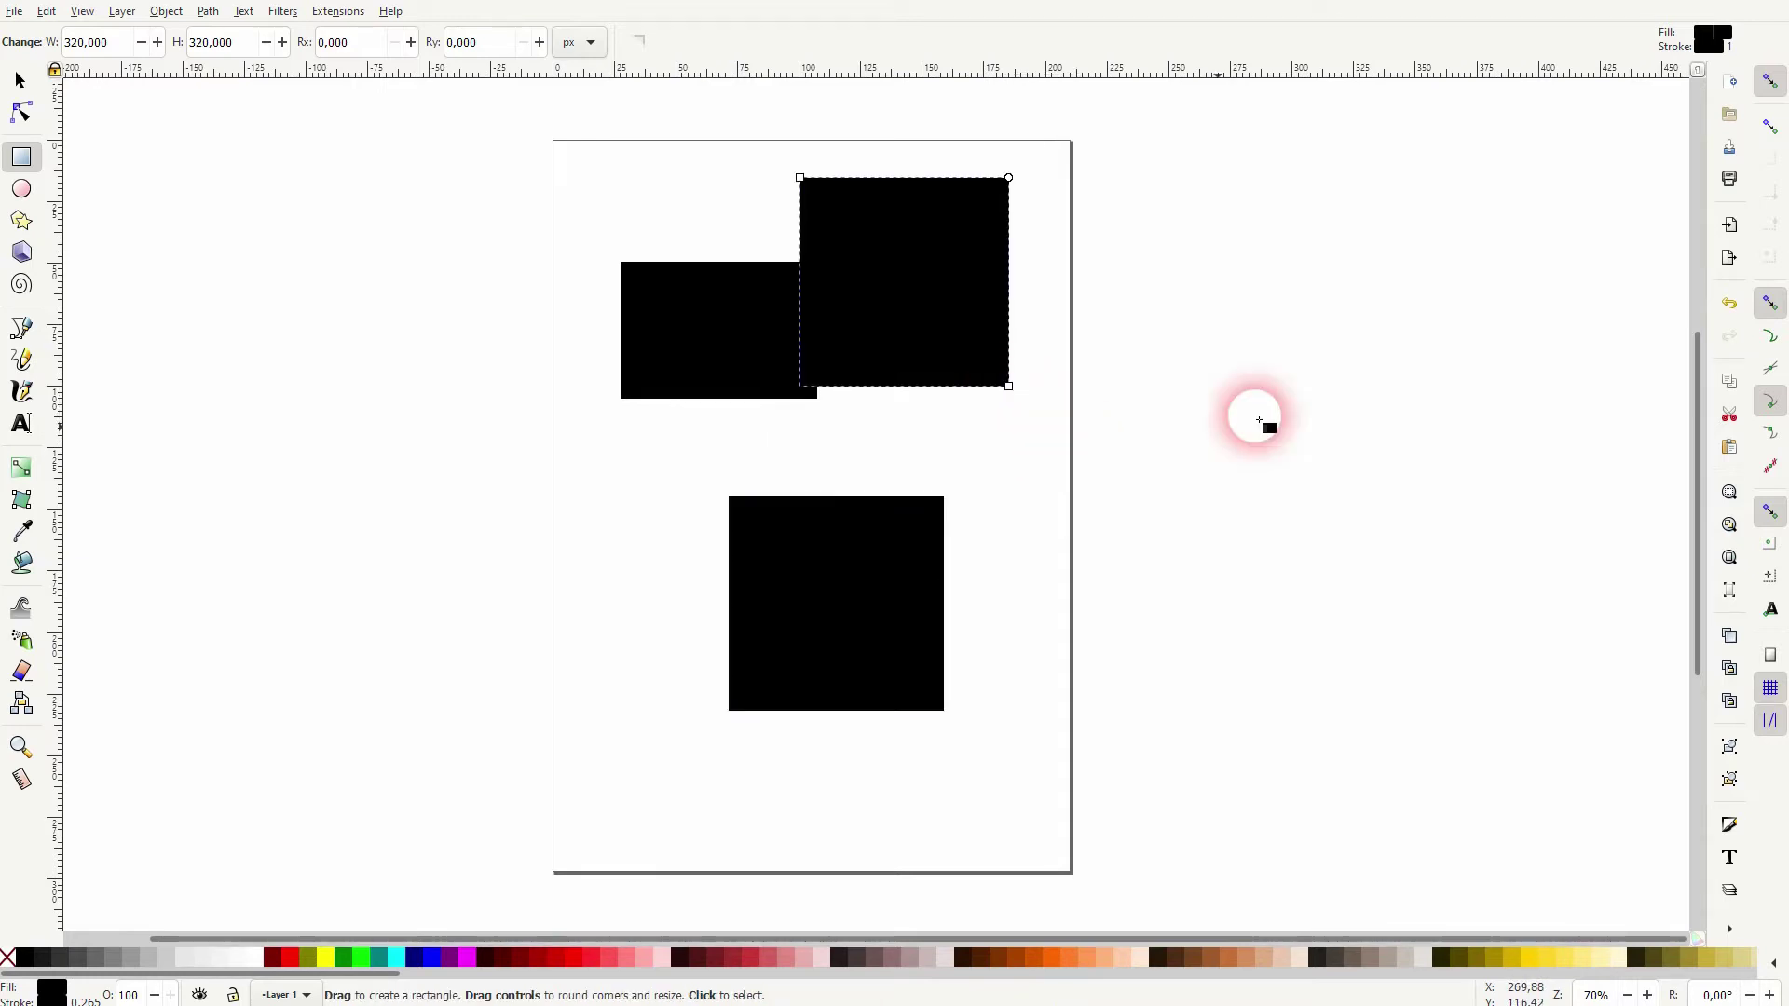
Delete the square overlapping the wide rectangle, then rubber-band an empty canvas area.
click(21, 82)
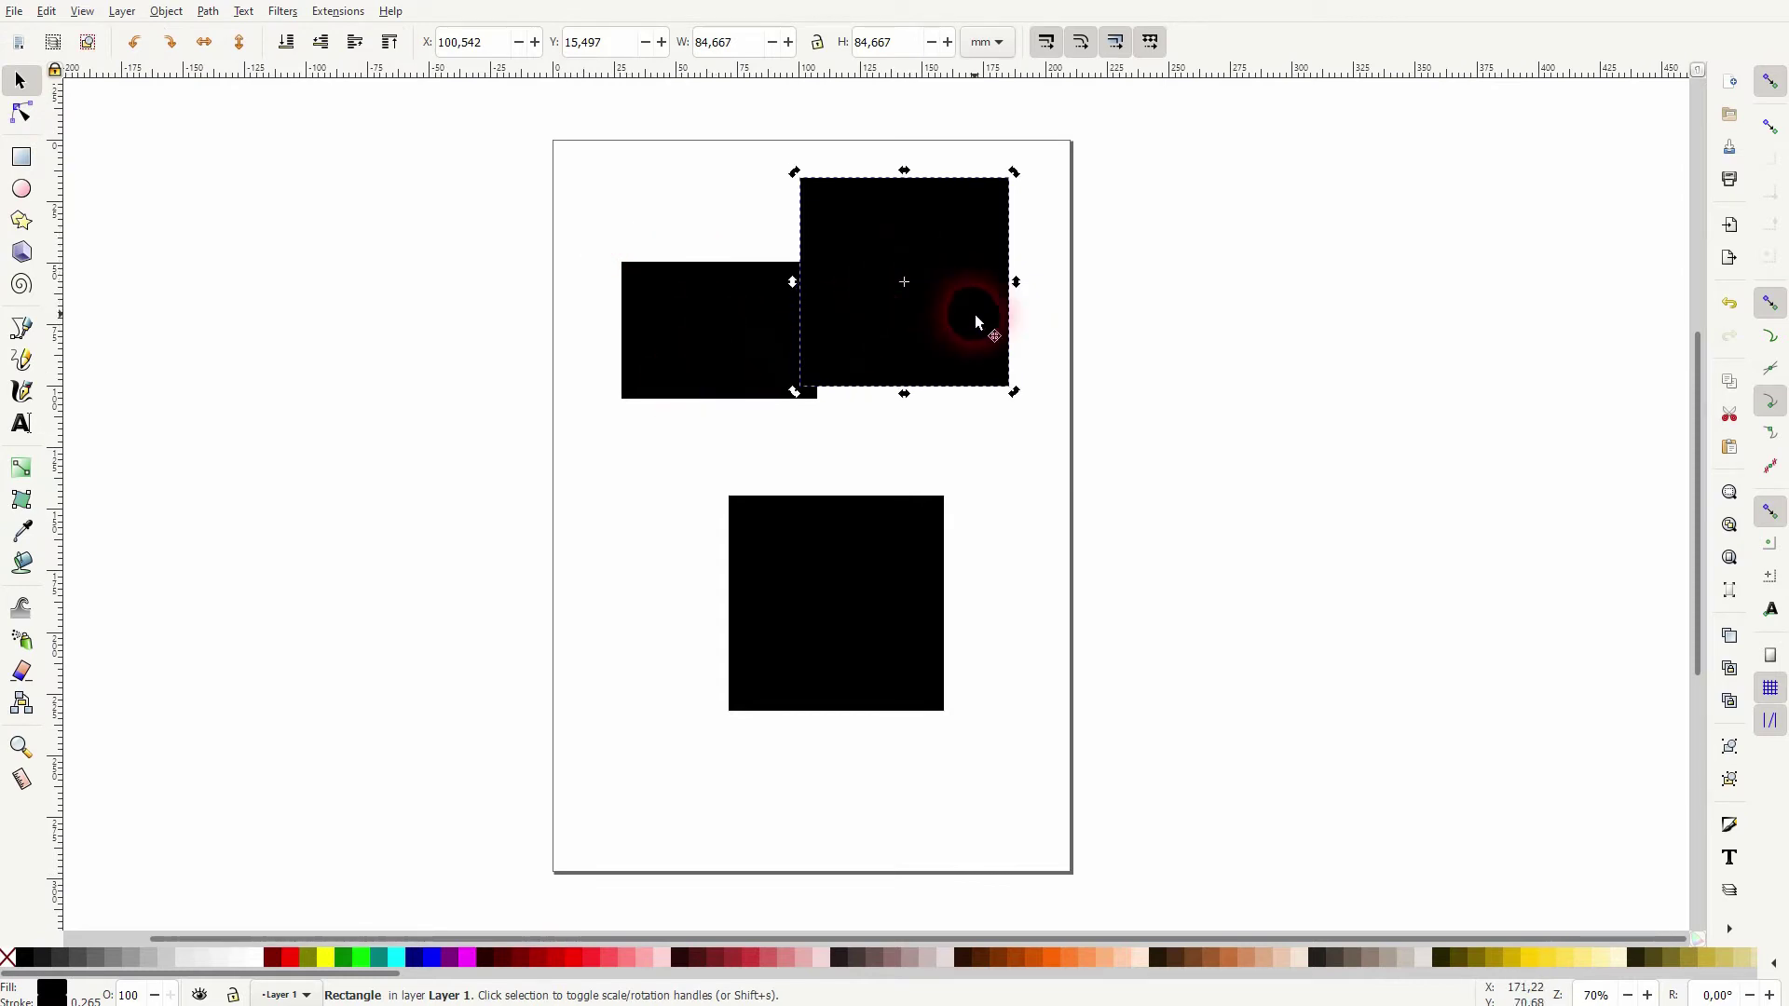
key(Delete)
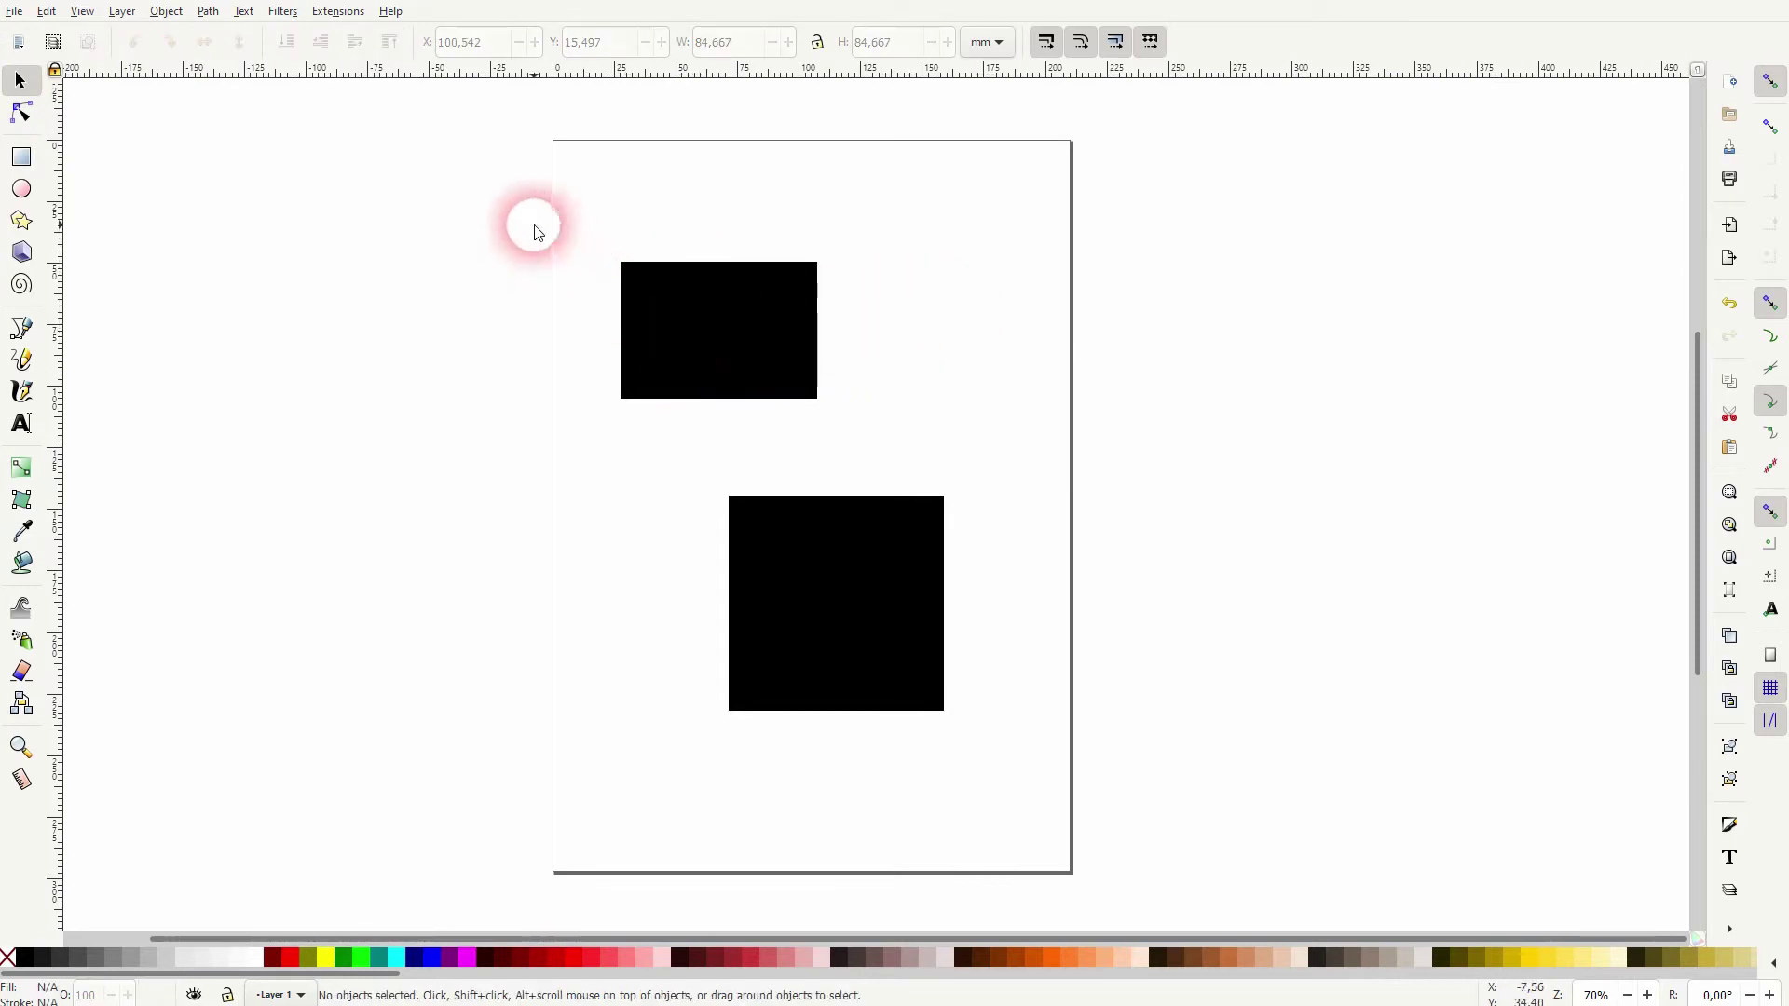
drag(531, 223, 711, 420)
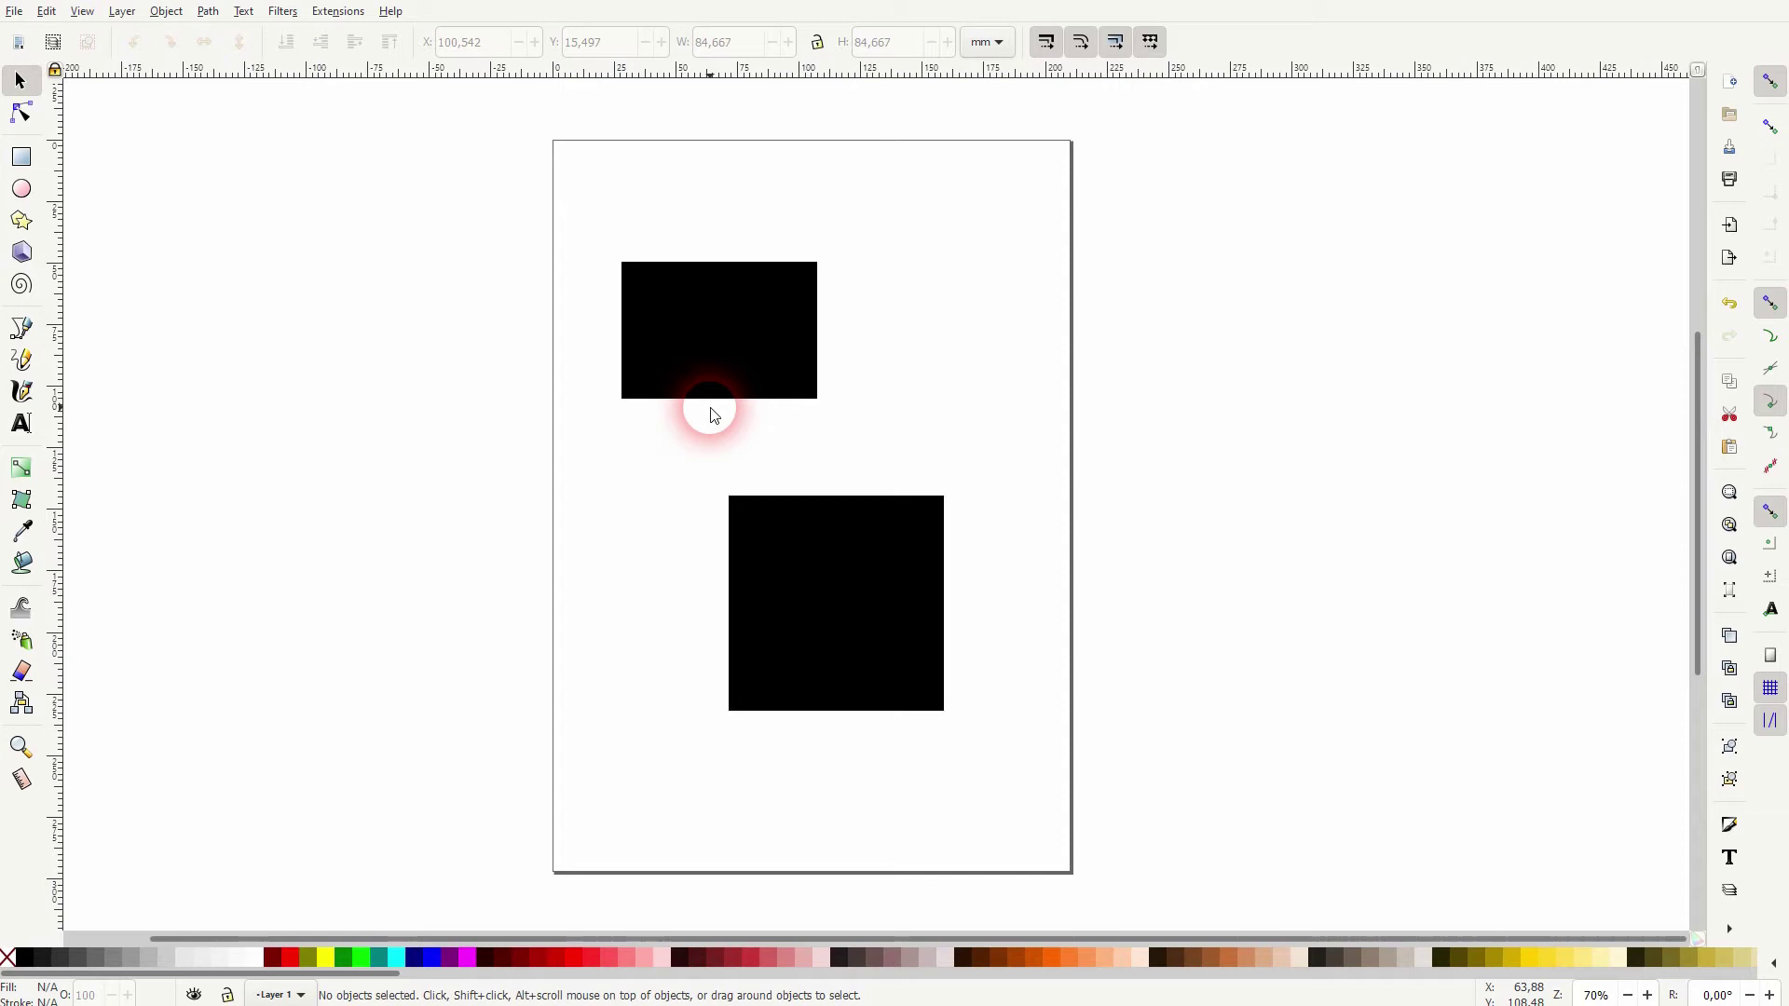
Select the wide rectangle on its own and delete it.
drag(553, 238, 699, 415)
drag(556, 213, 876, 438)
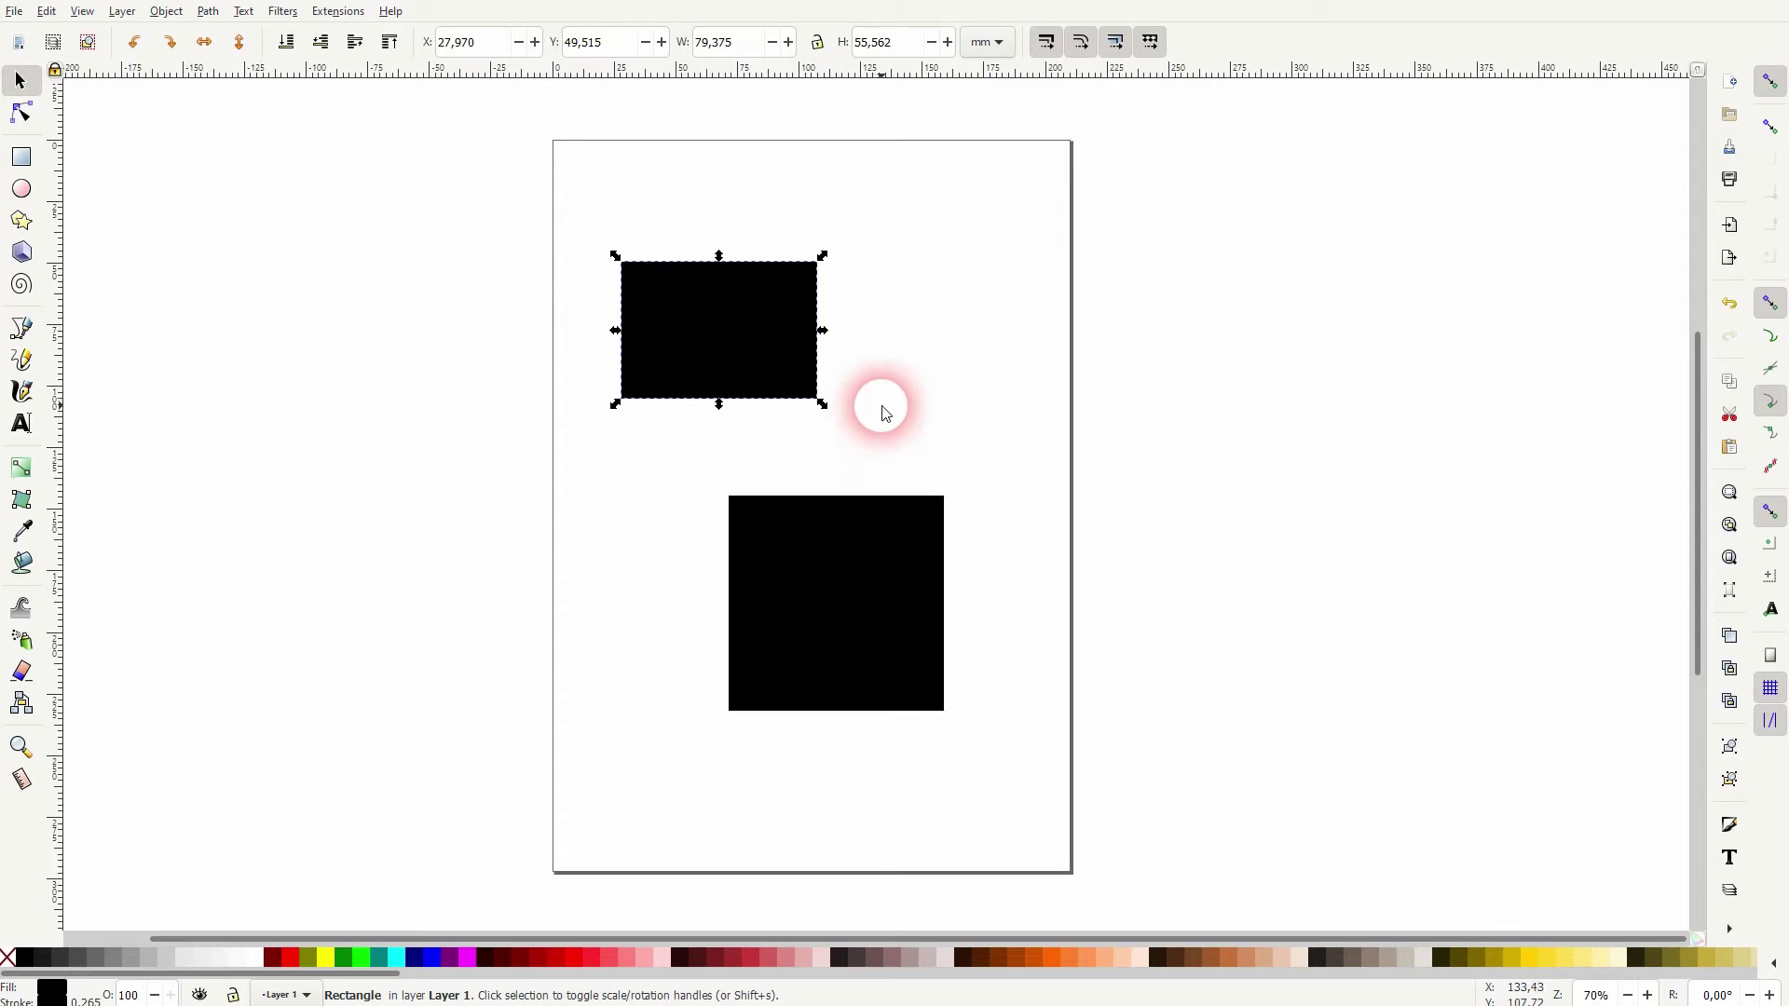
click(886, 413)
click(712, 333)
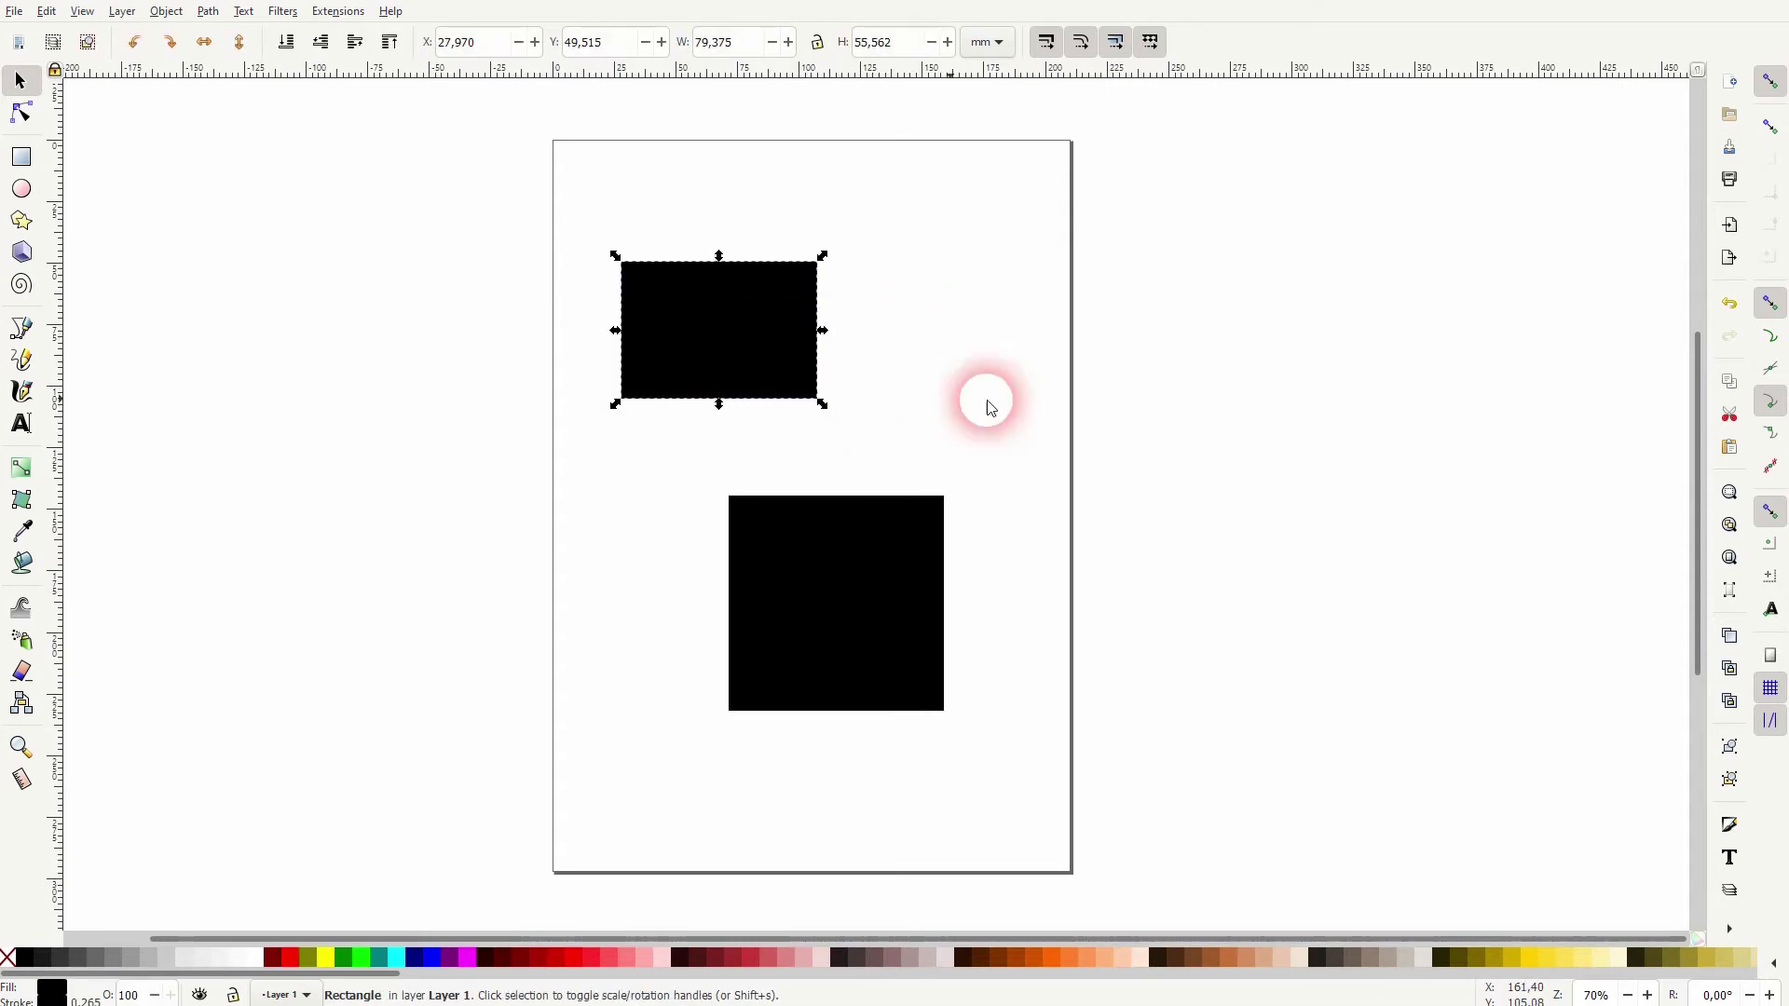
key(Delete)
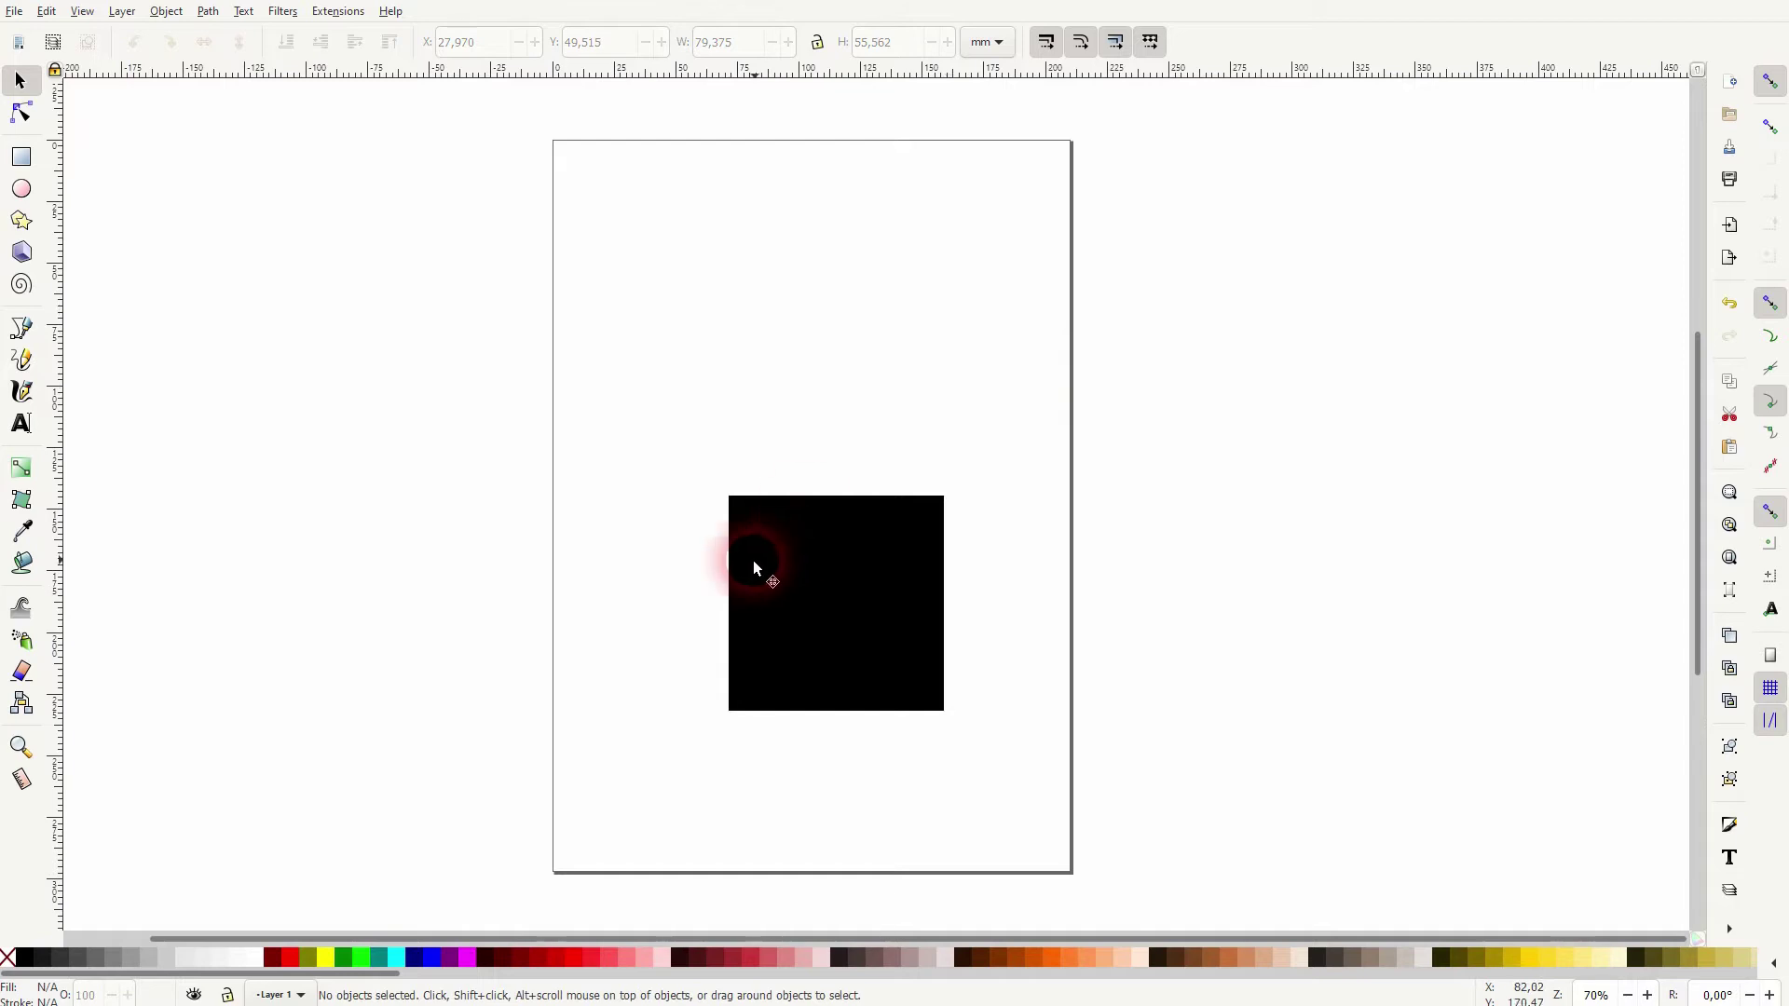
Touch-select the lower square and move it up to X 63.878, Y 97.140.
drag(660, 599, 779, 608)
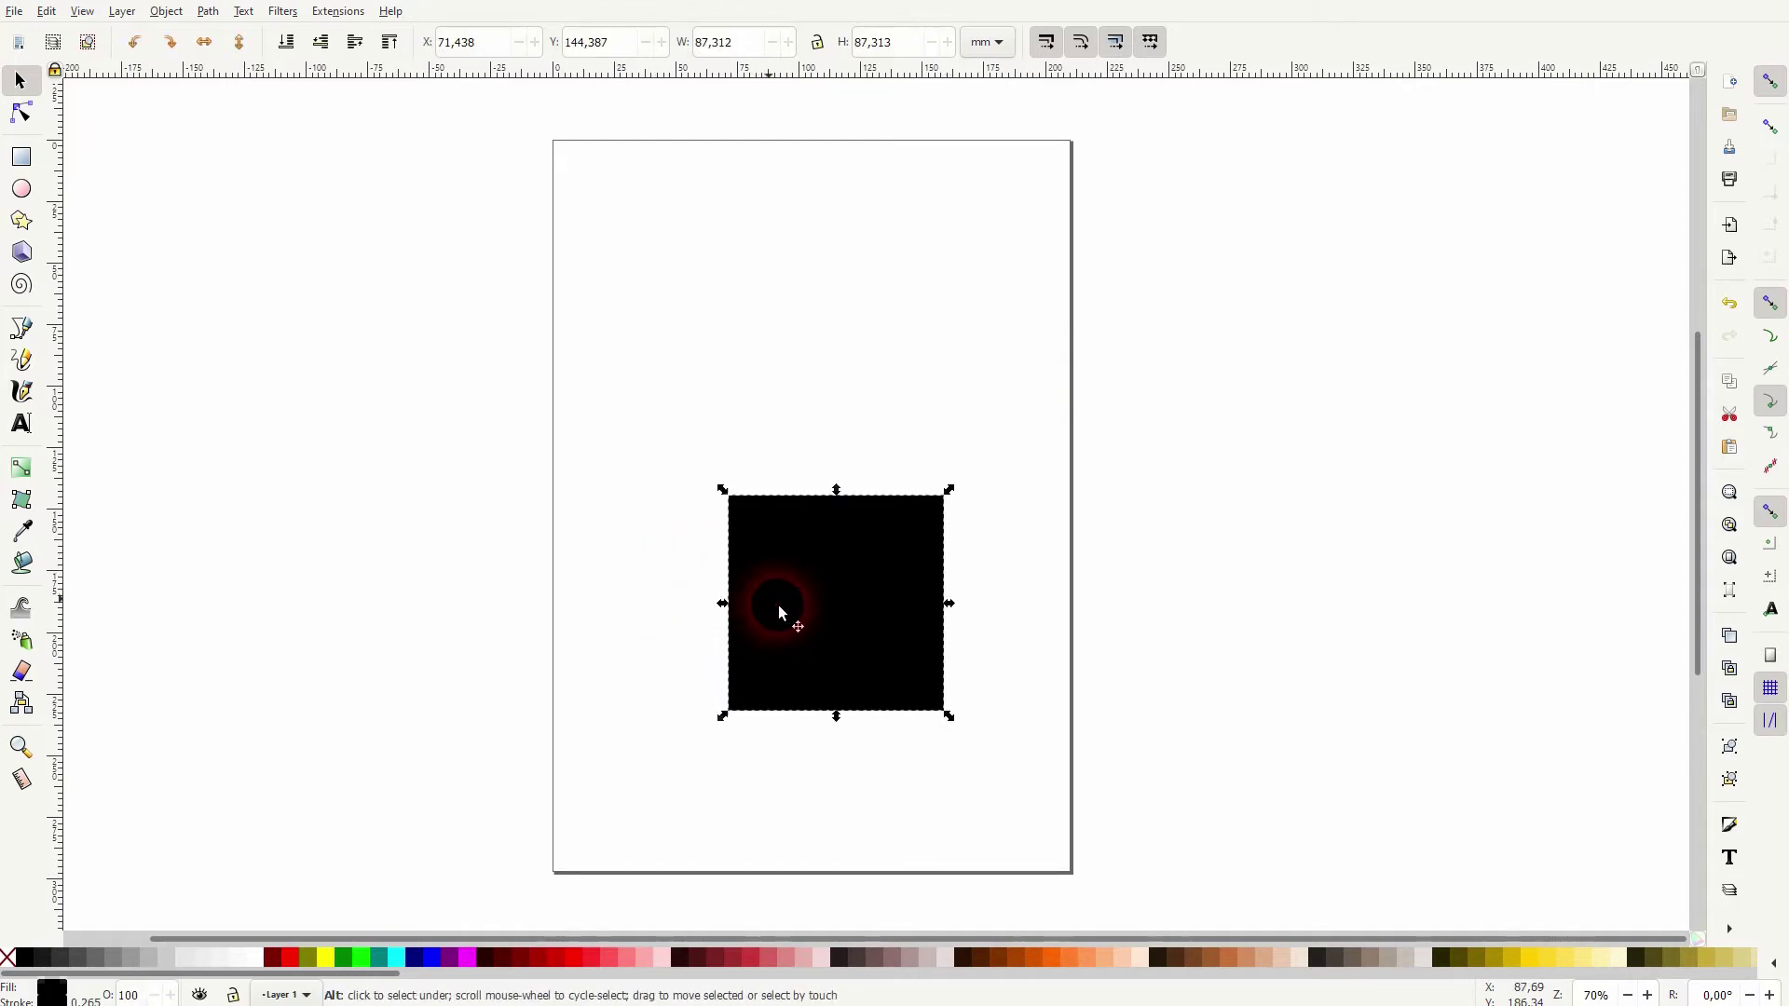
click(812, 481)
mouse_move(743, 415)
mouse_down()
mouse_move(811, 589)
mouse_move(800, 556)
mouse_move(840, 477)
mouse_up()
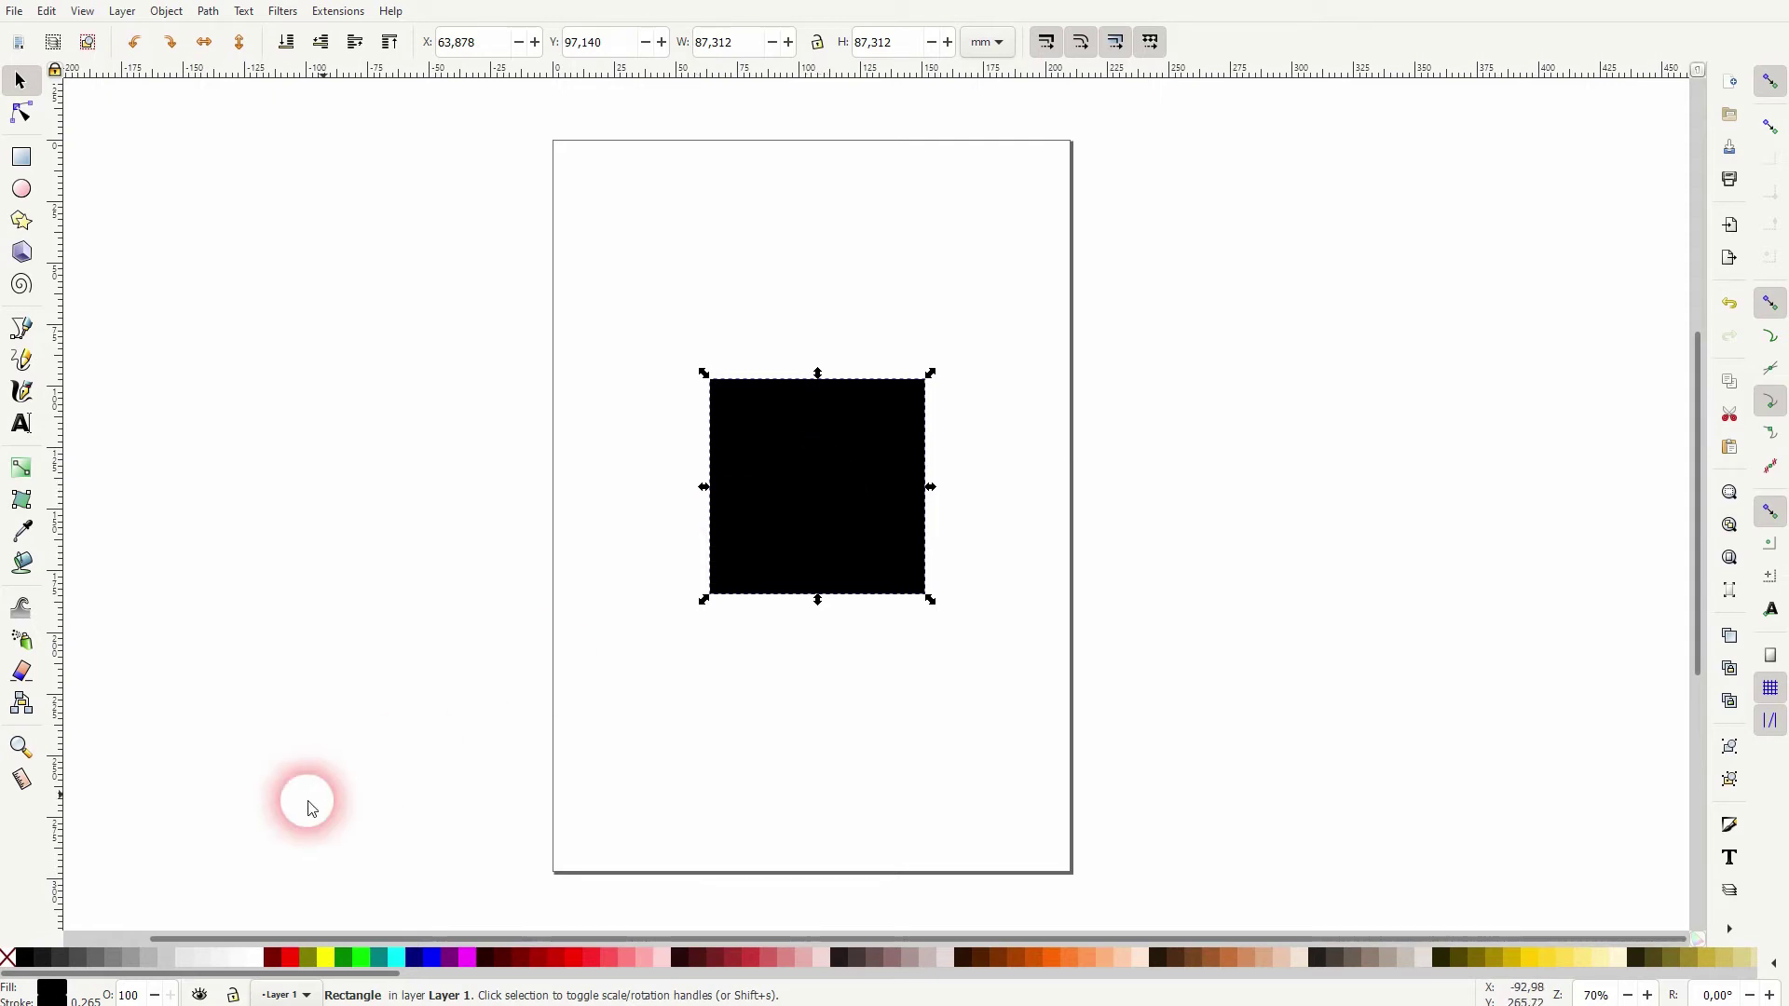
Review the square's black 000000ff fill and stroke dash options in Fill and Stroke without changing them.
click(49, 992)
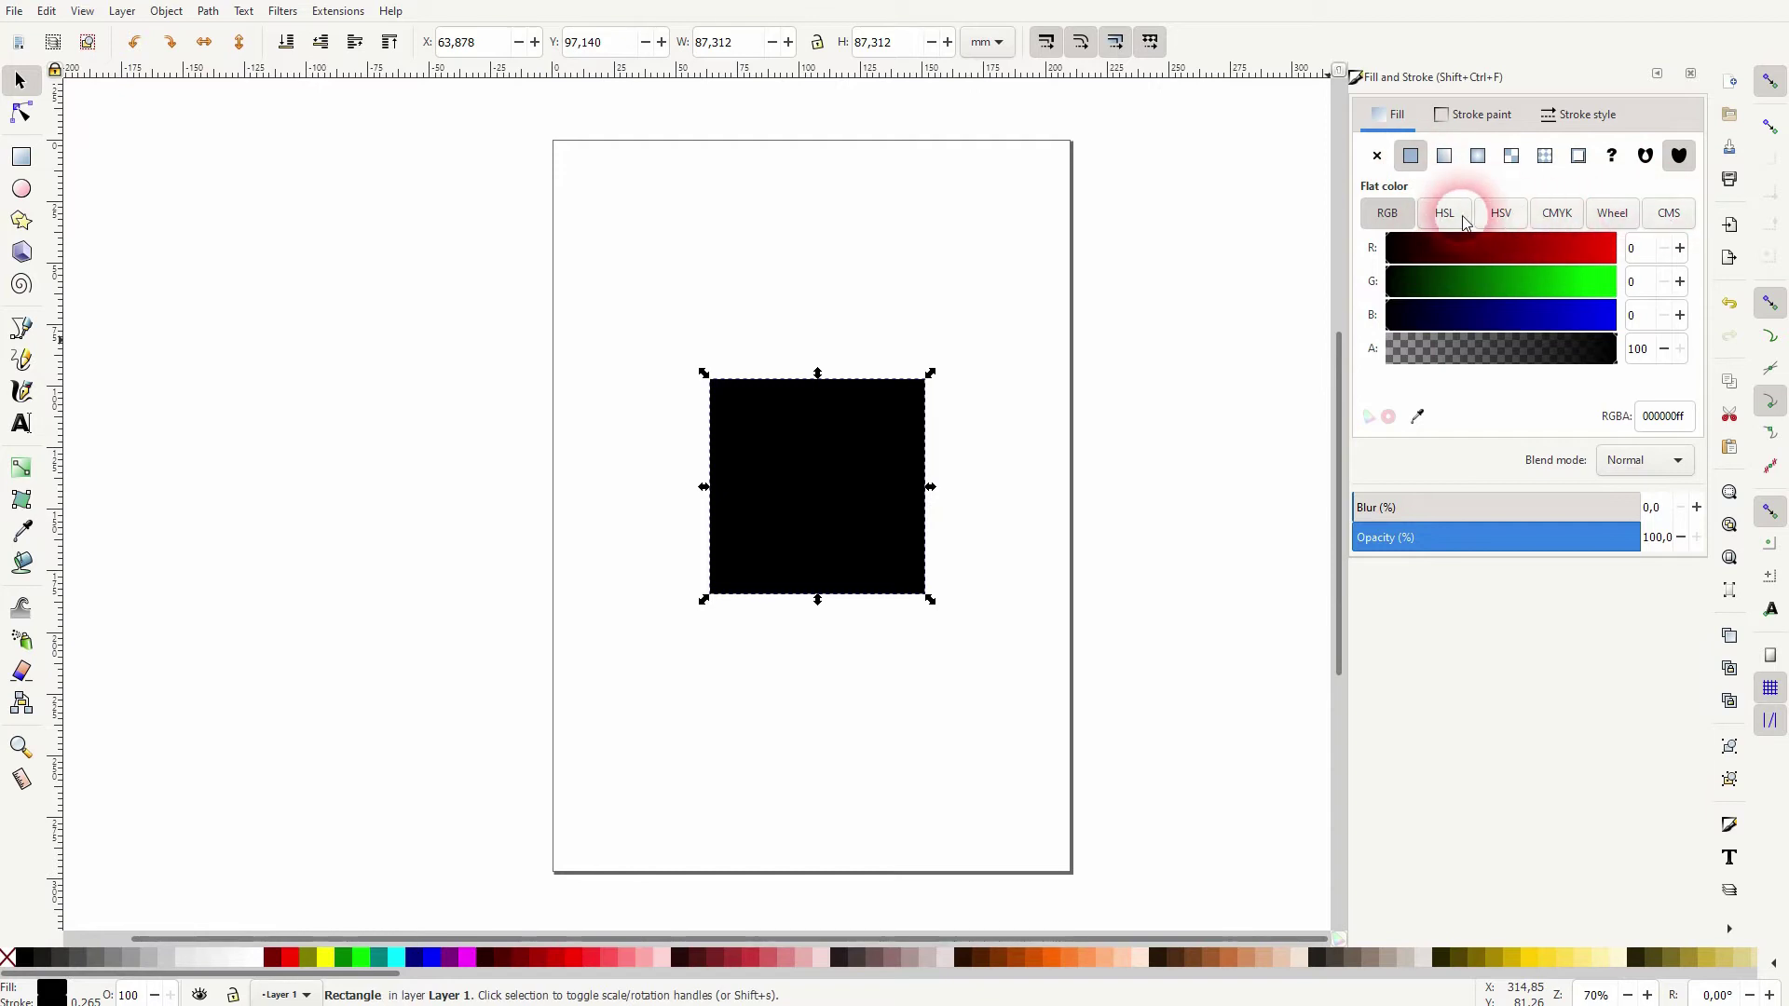
click(1601, 221)
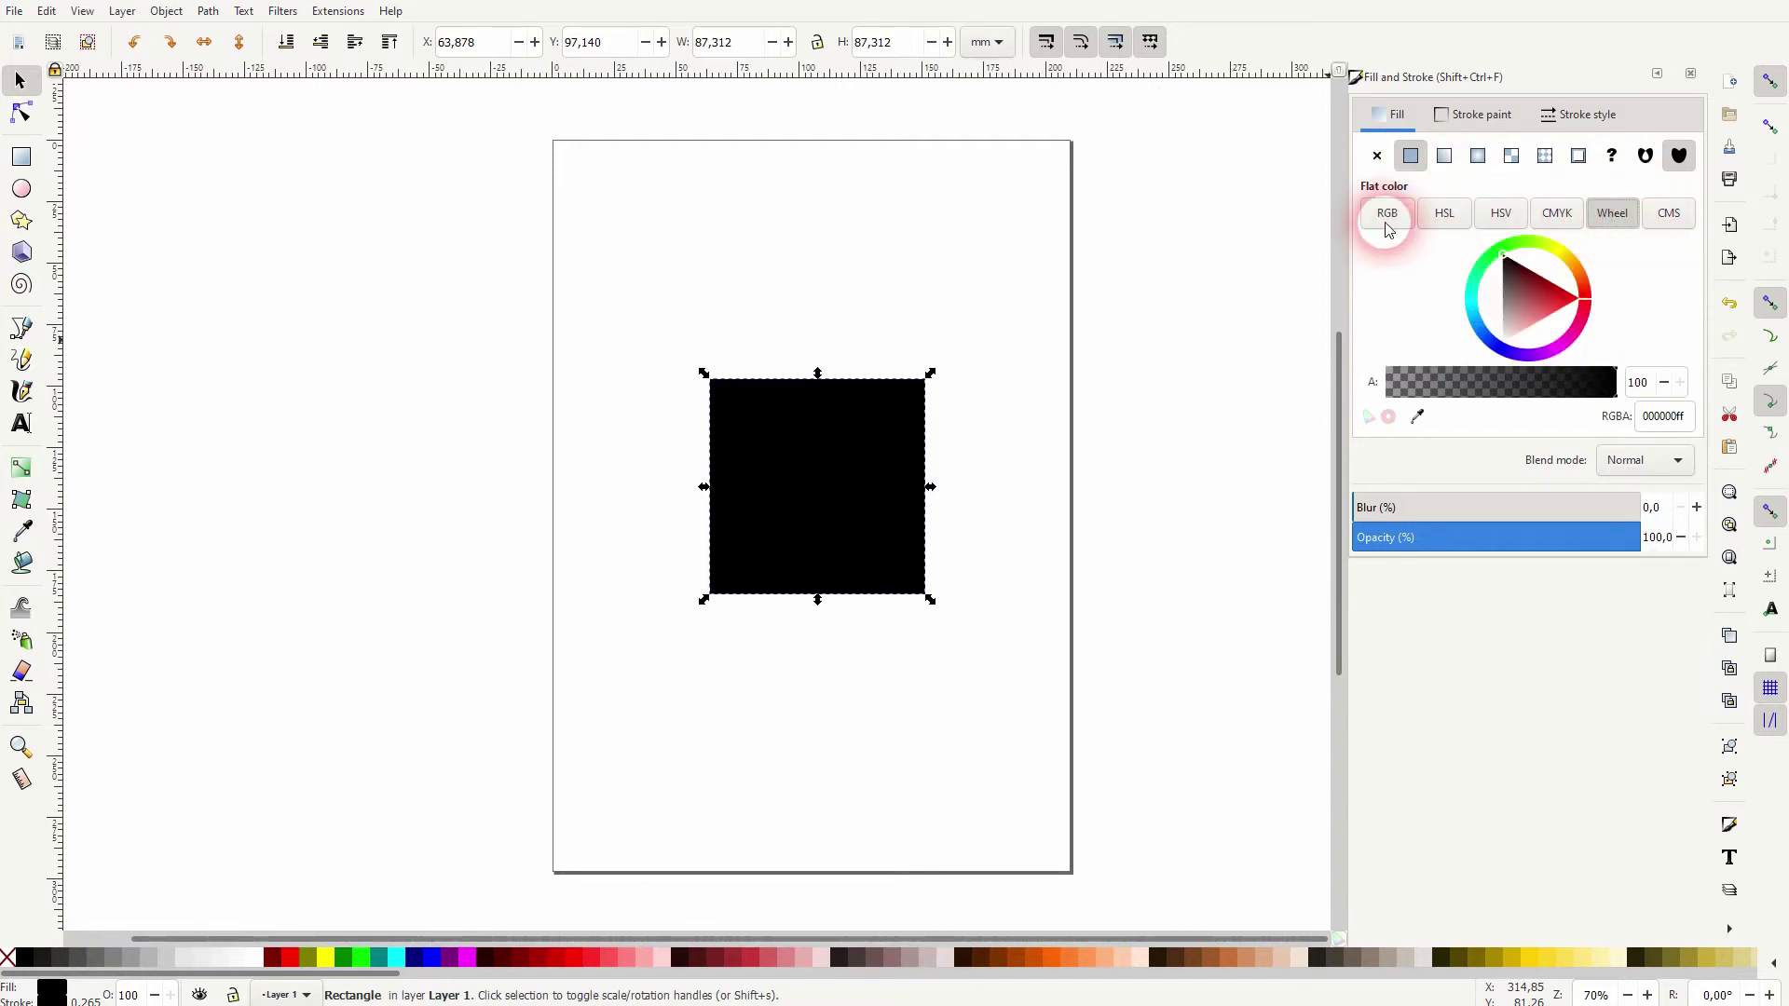
click(1387, 220)
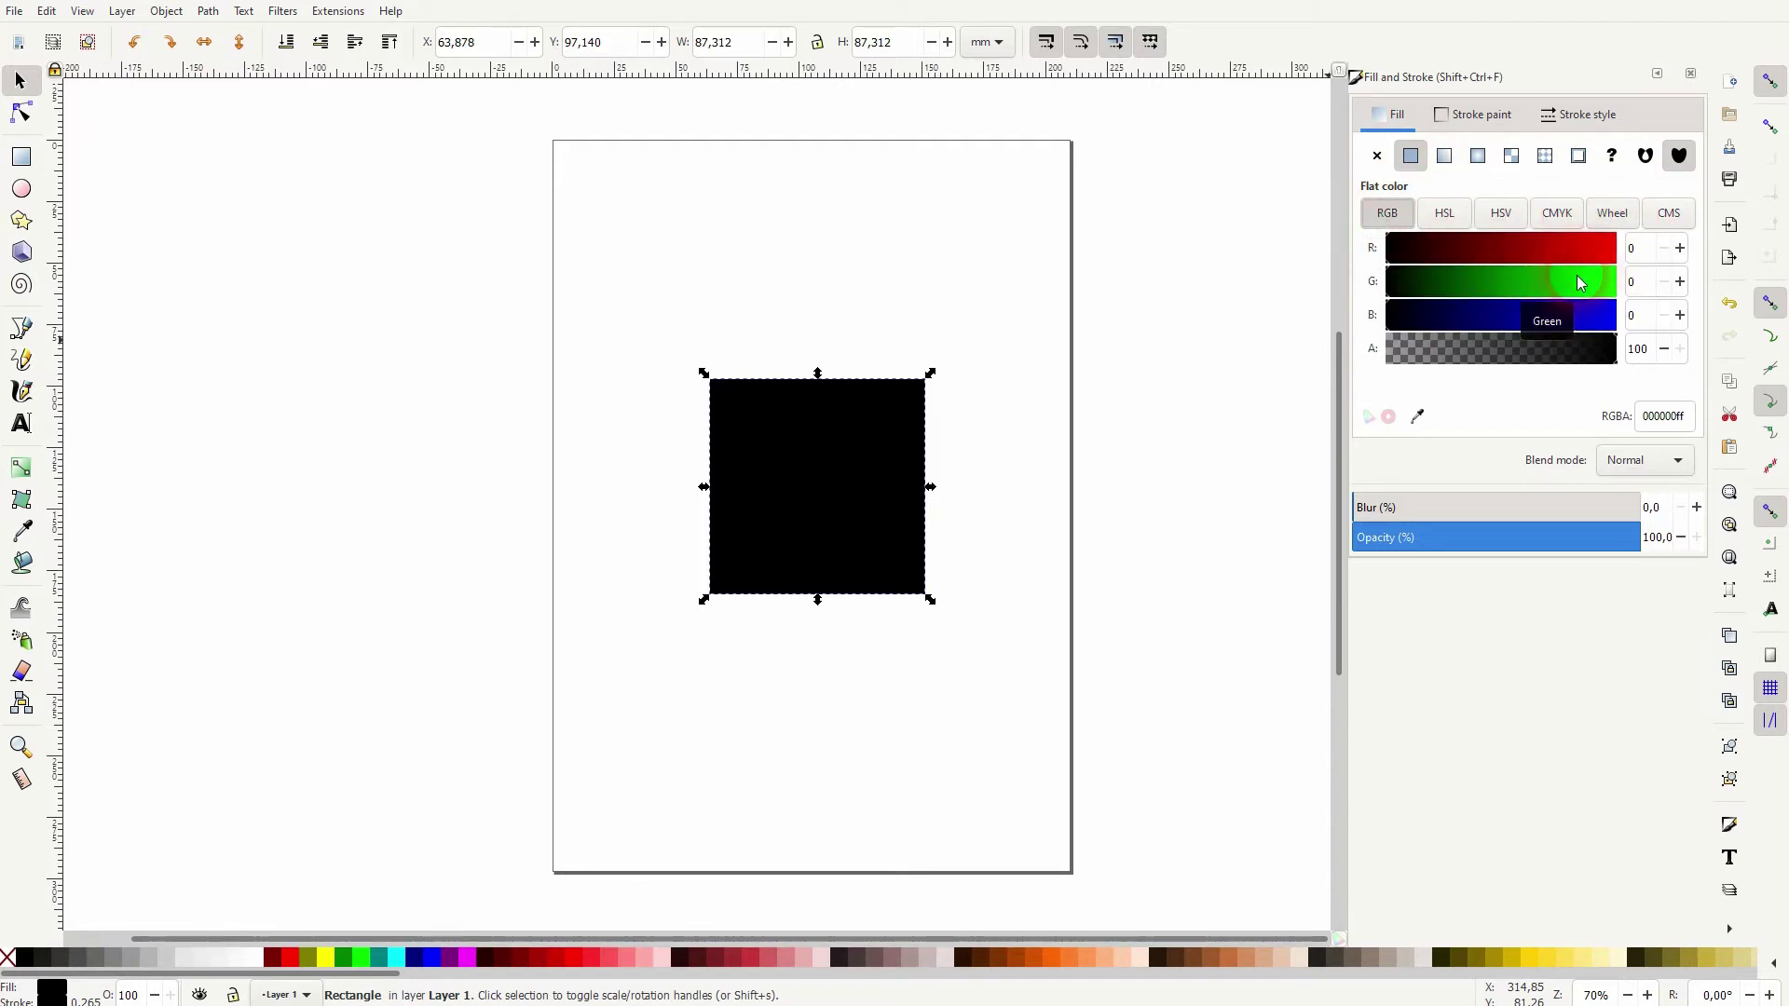
click(1593, 112)
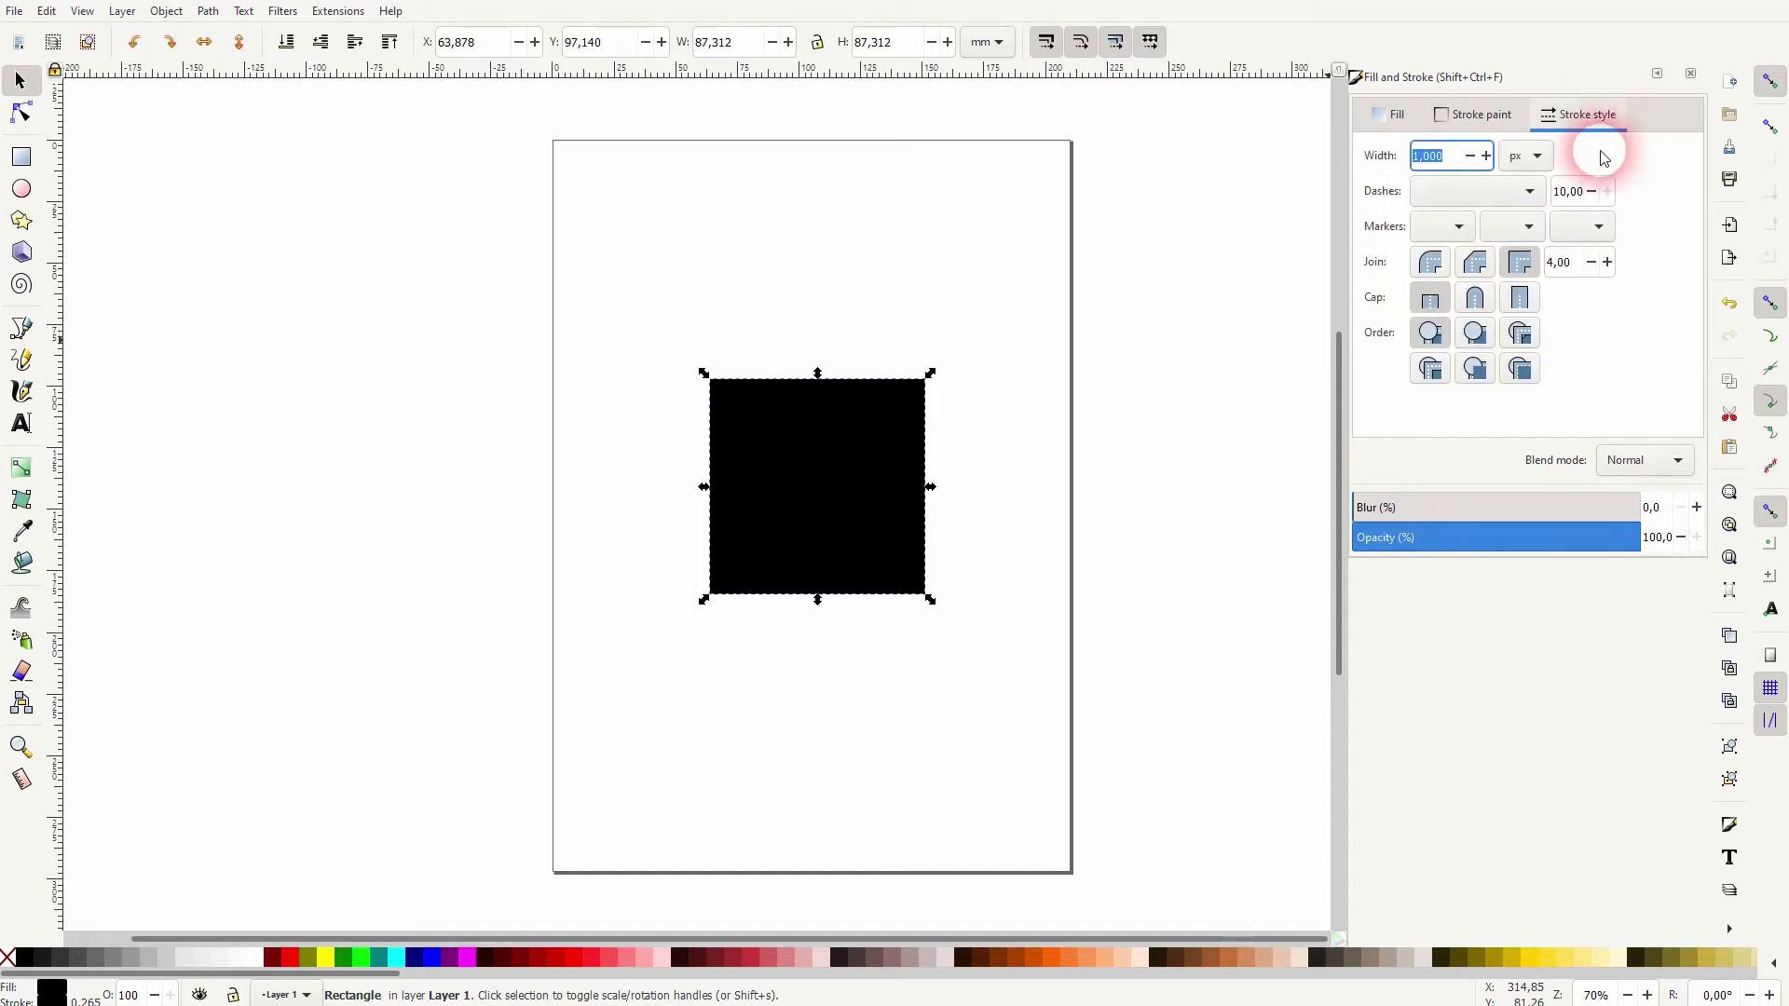
click(1491, 192)
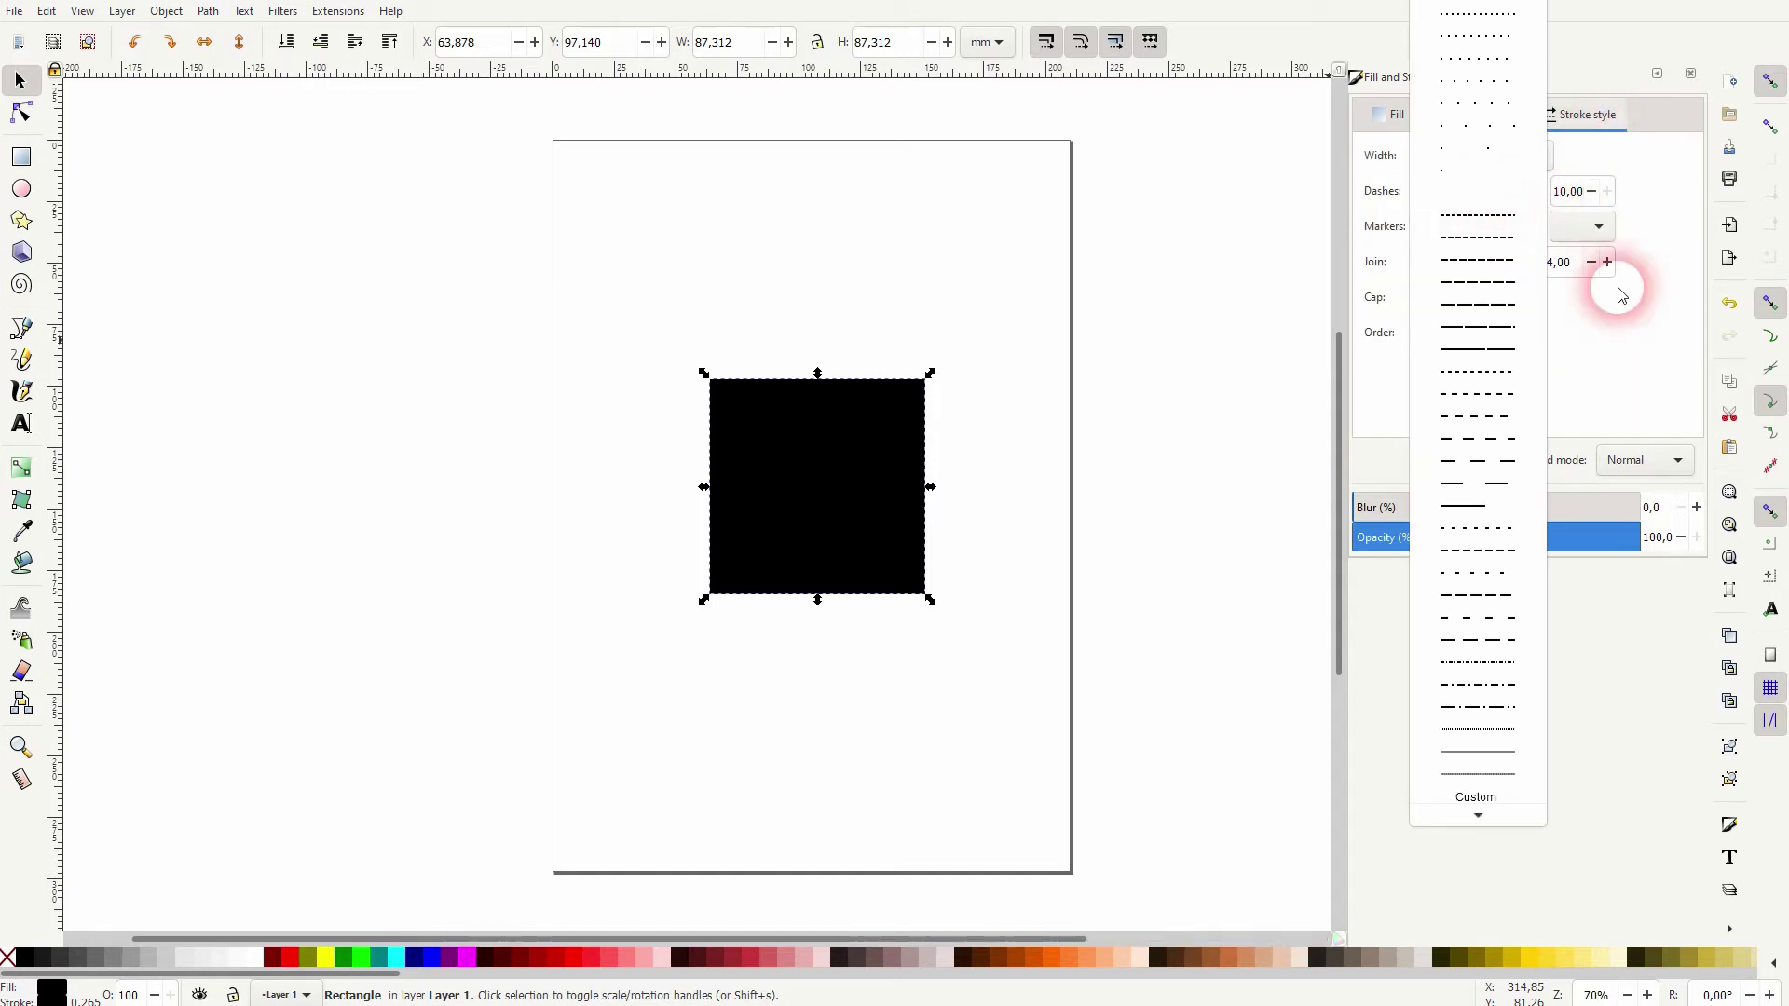
click(1641, 346)
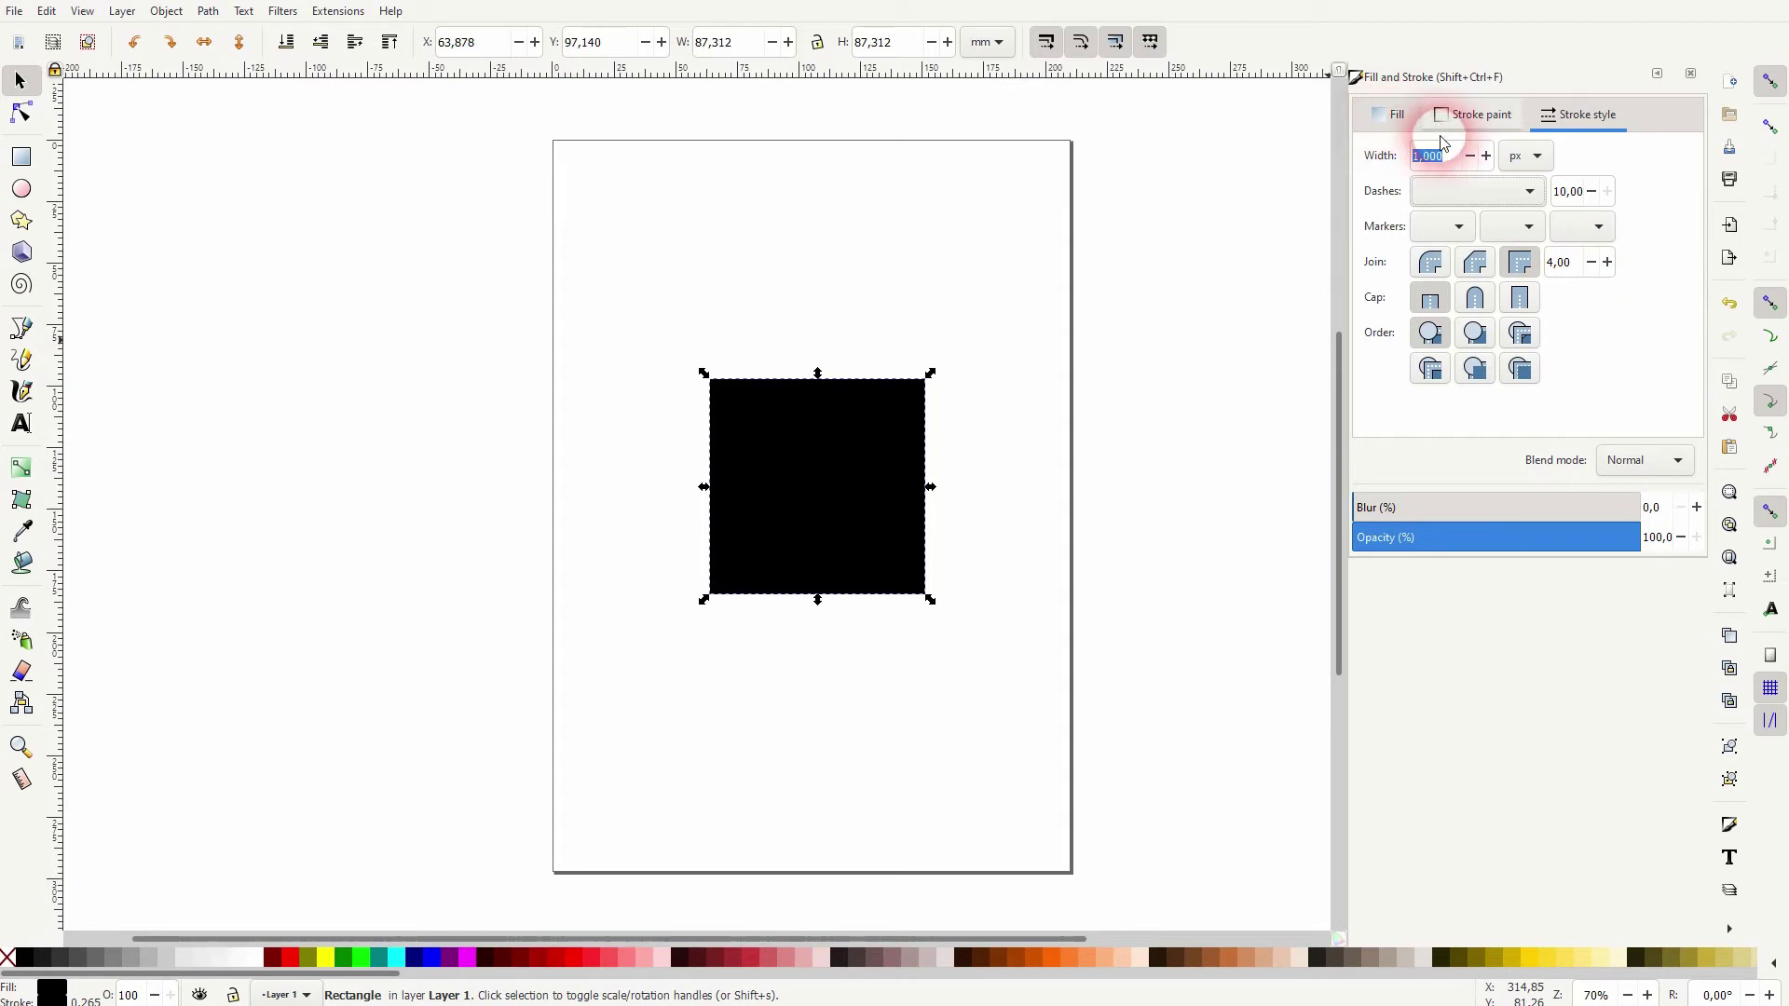
click(1406, 116)
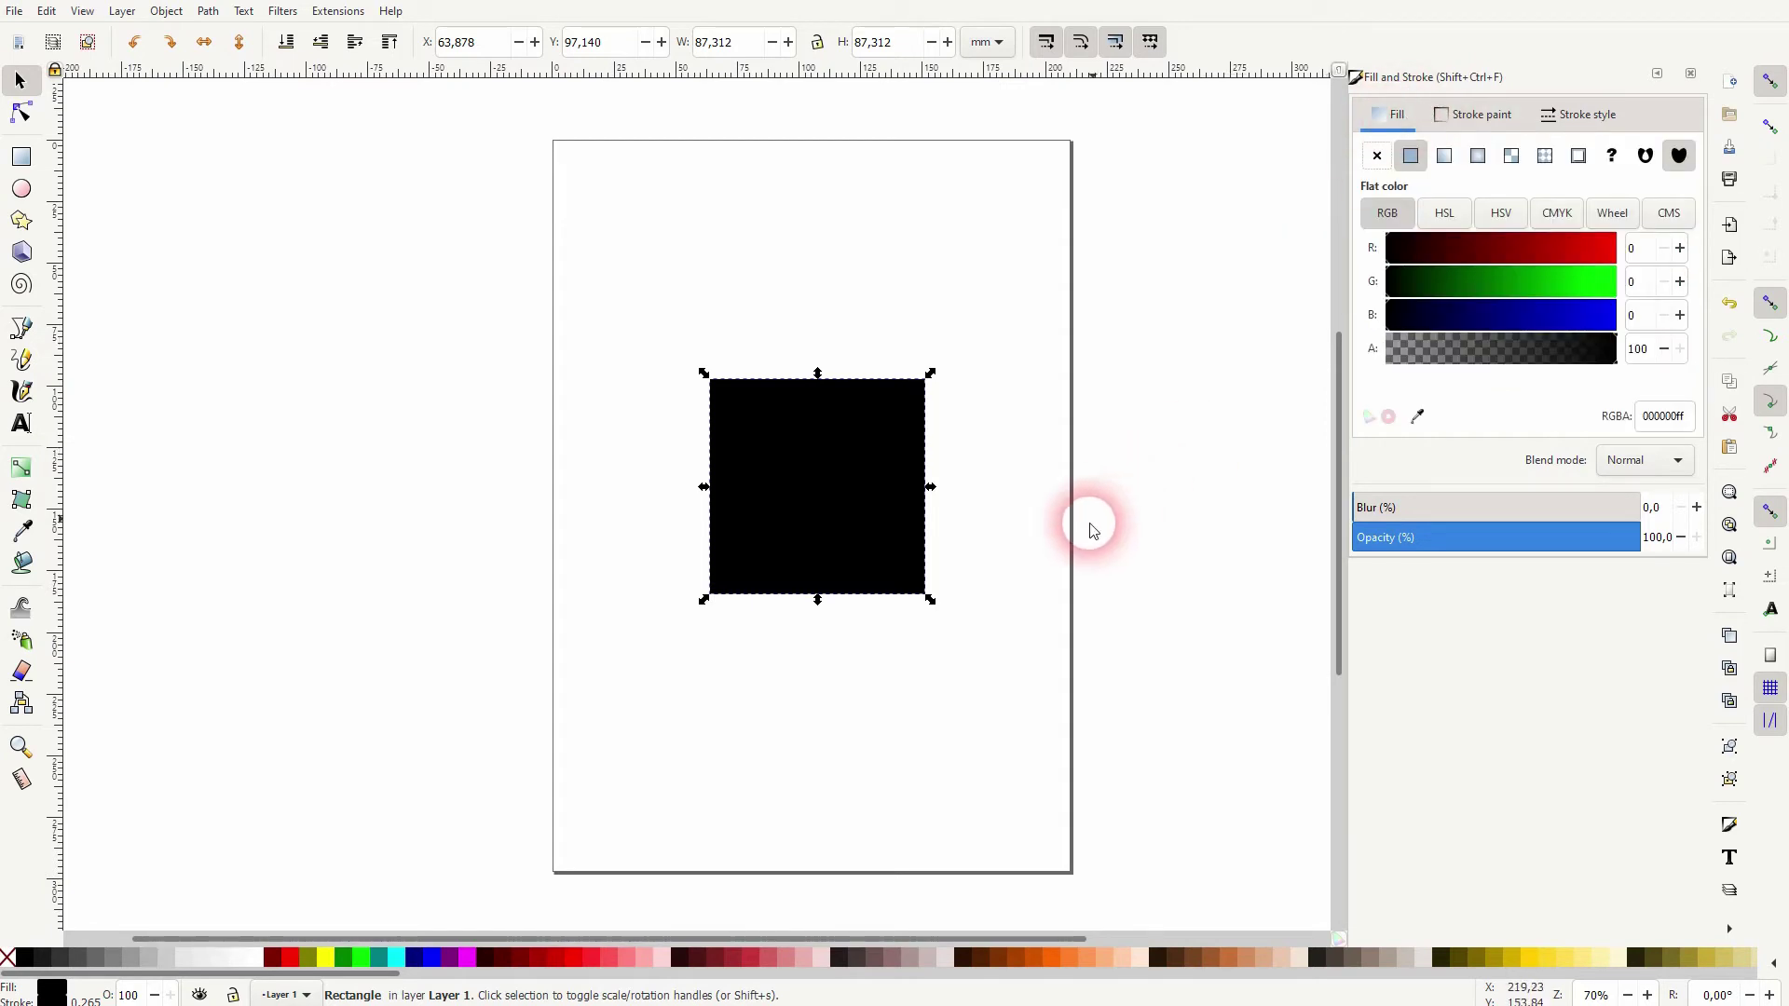
click(1691, 74)
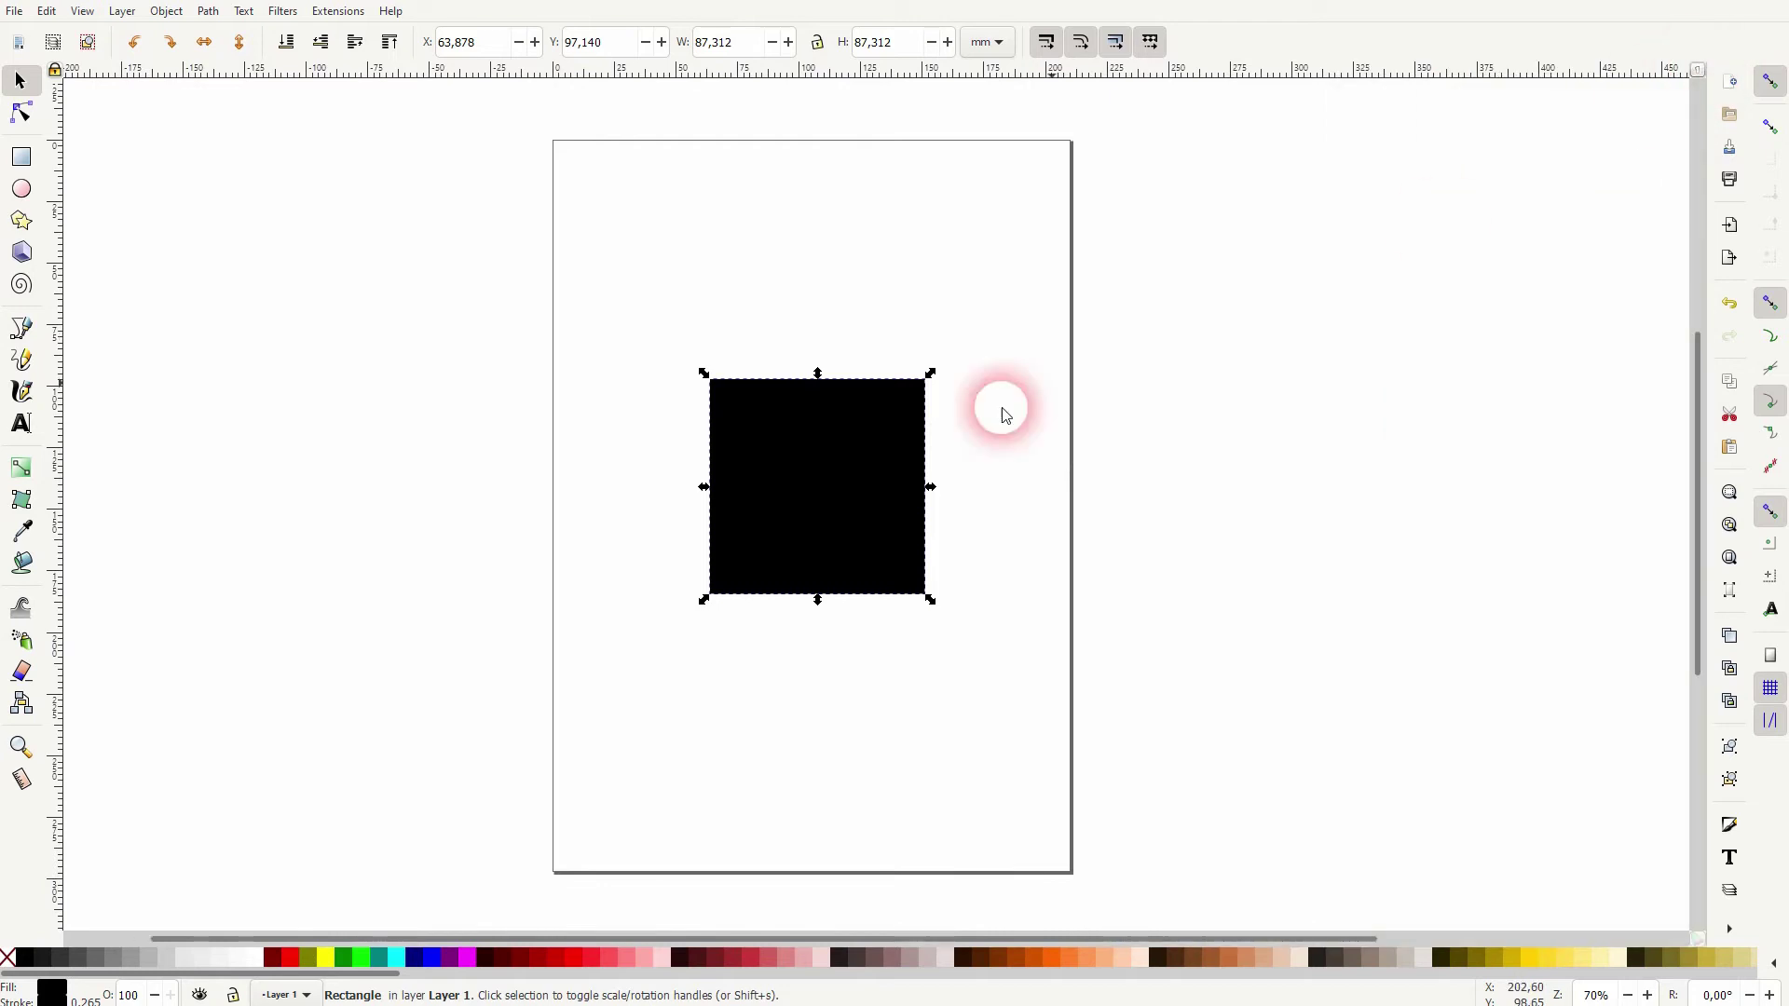
Set the square's width and height to 350 px with the Rectangle tool controls.
click(21, 156)
drag(121, 42, 23, 41)
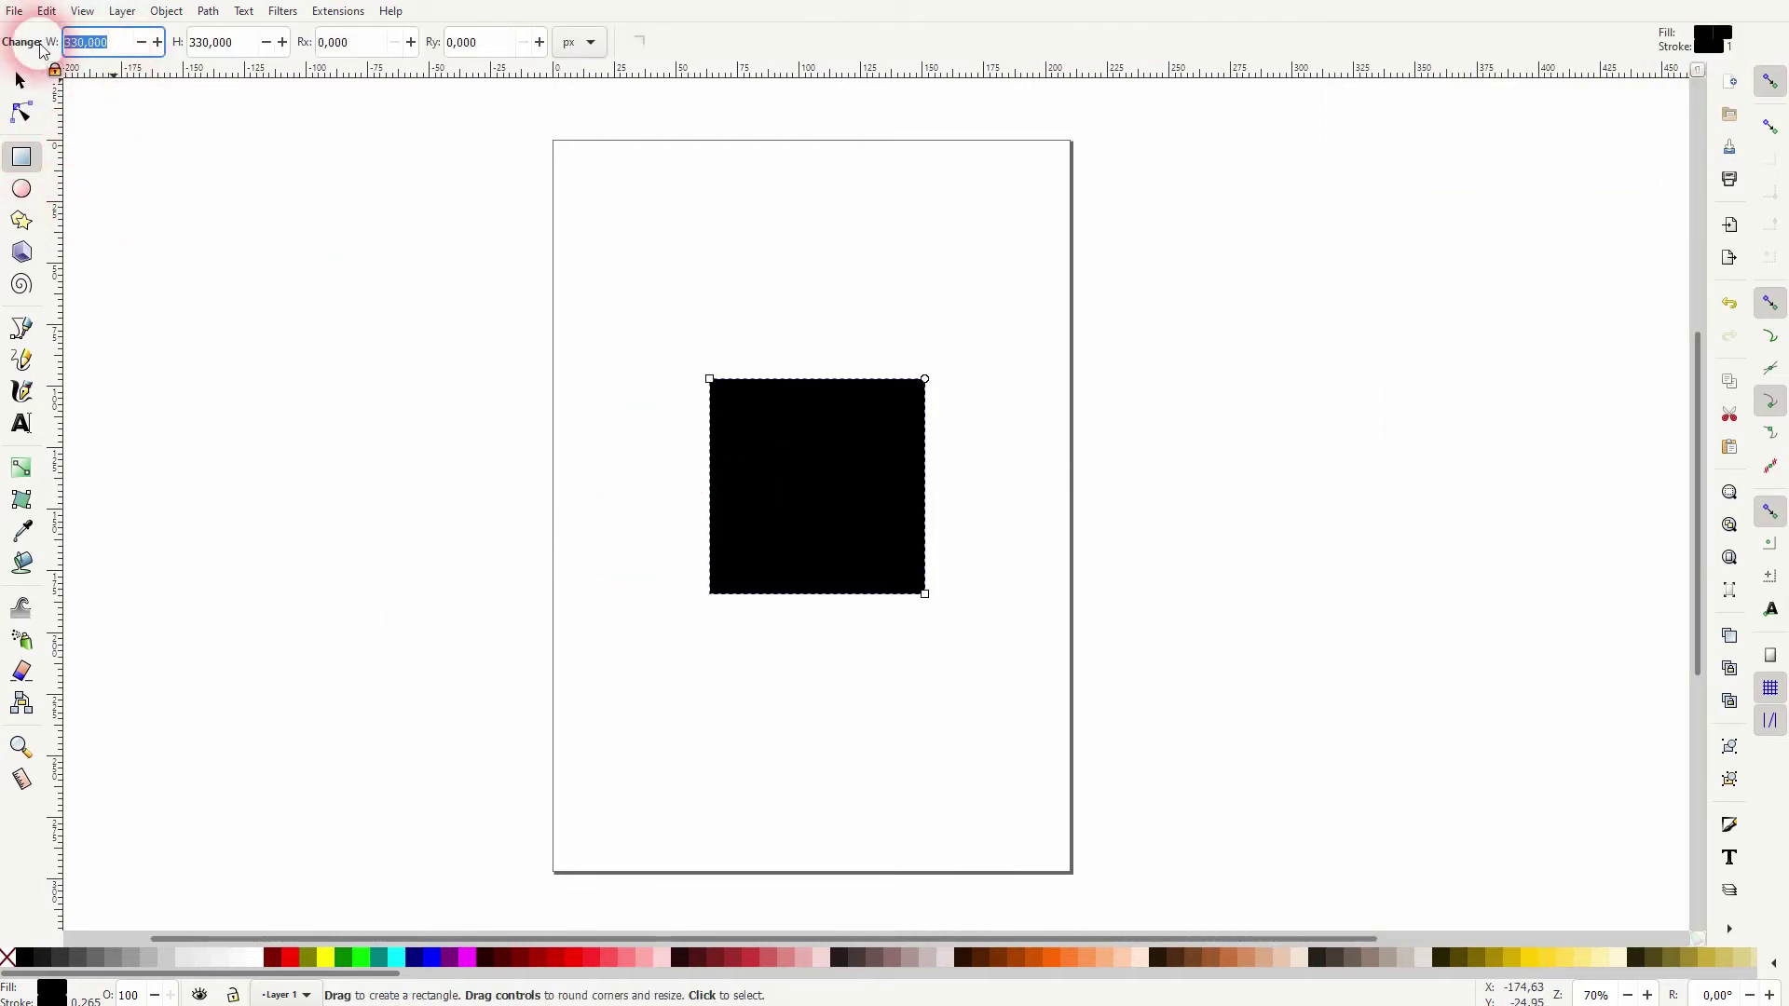
text(35)
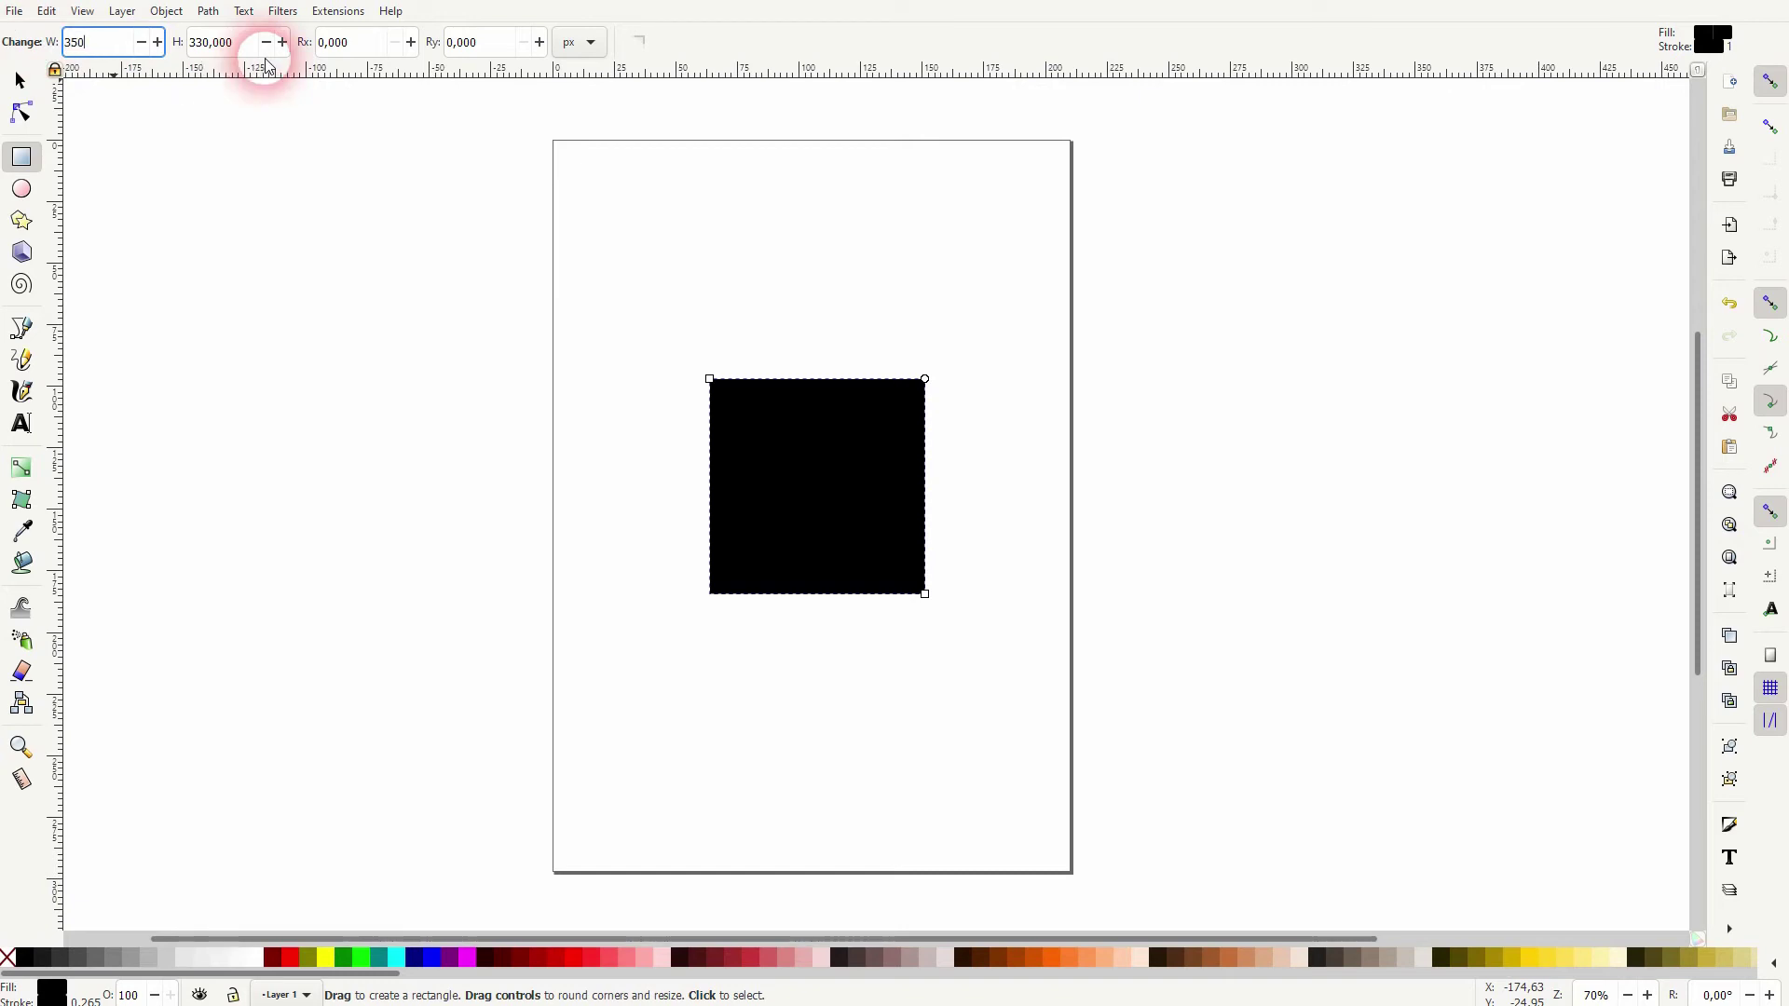
text(0)
key(Tab)
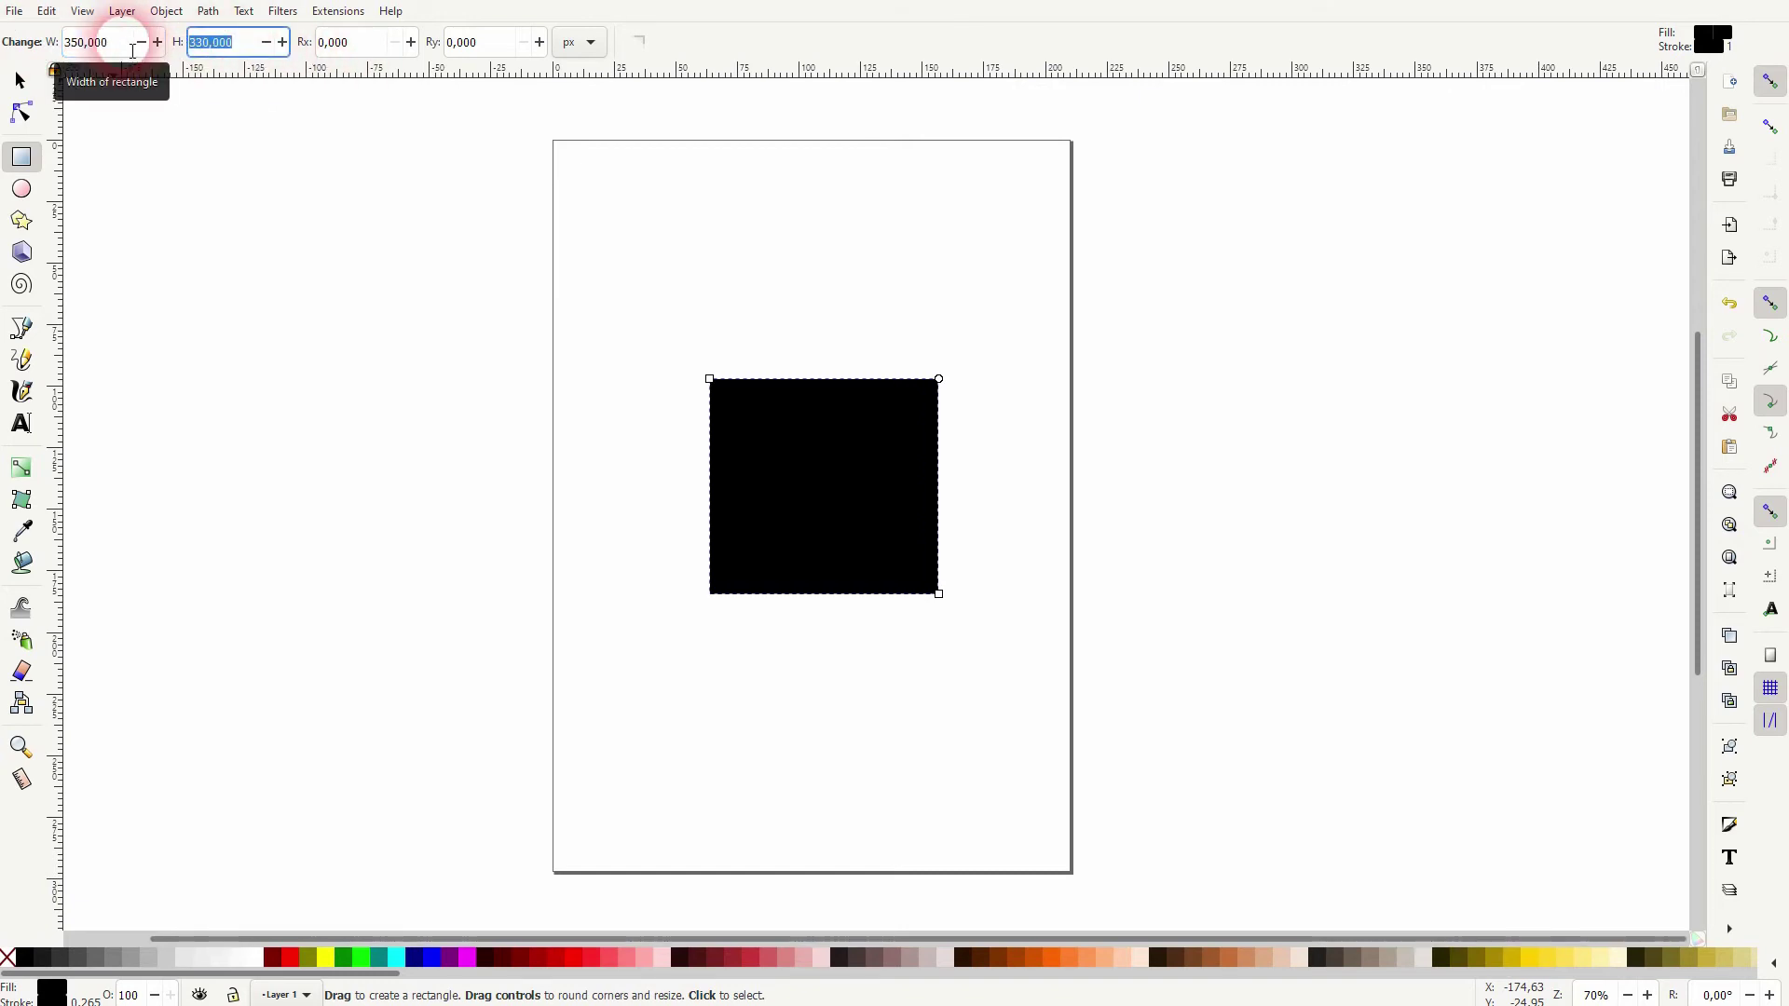
text(350)
key(Return)
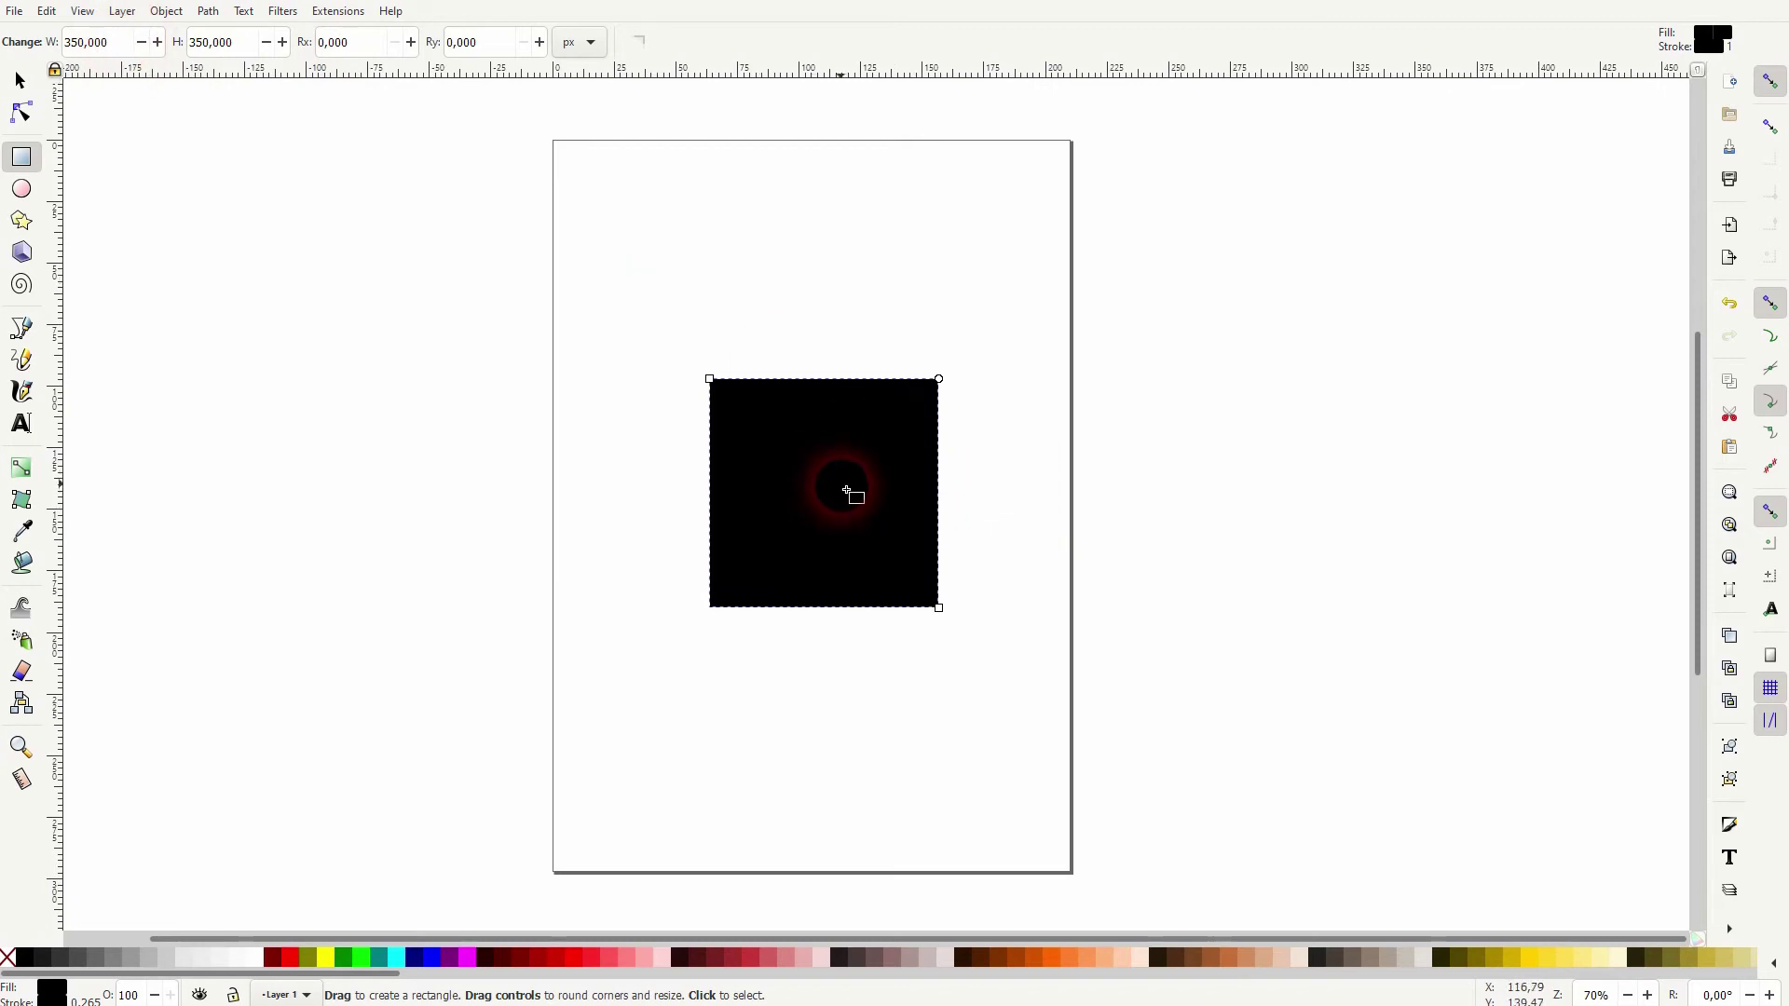
Keep px as the unit and leave both corner radii at 0 for sharp corners.
click(585, 42)
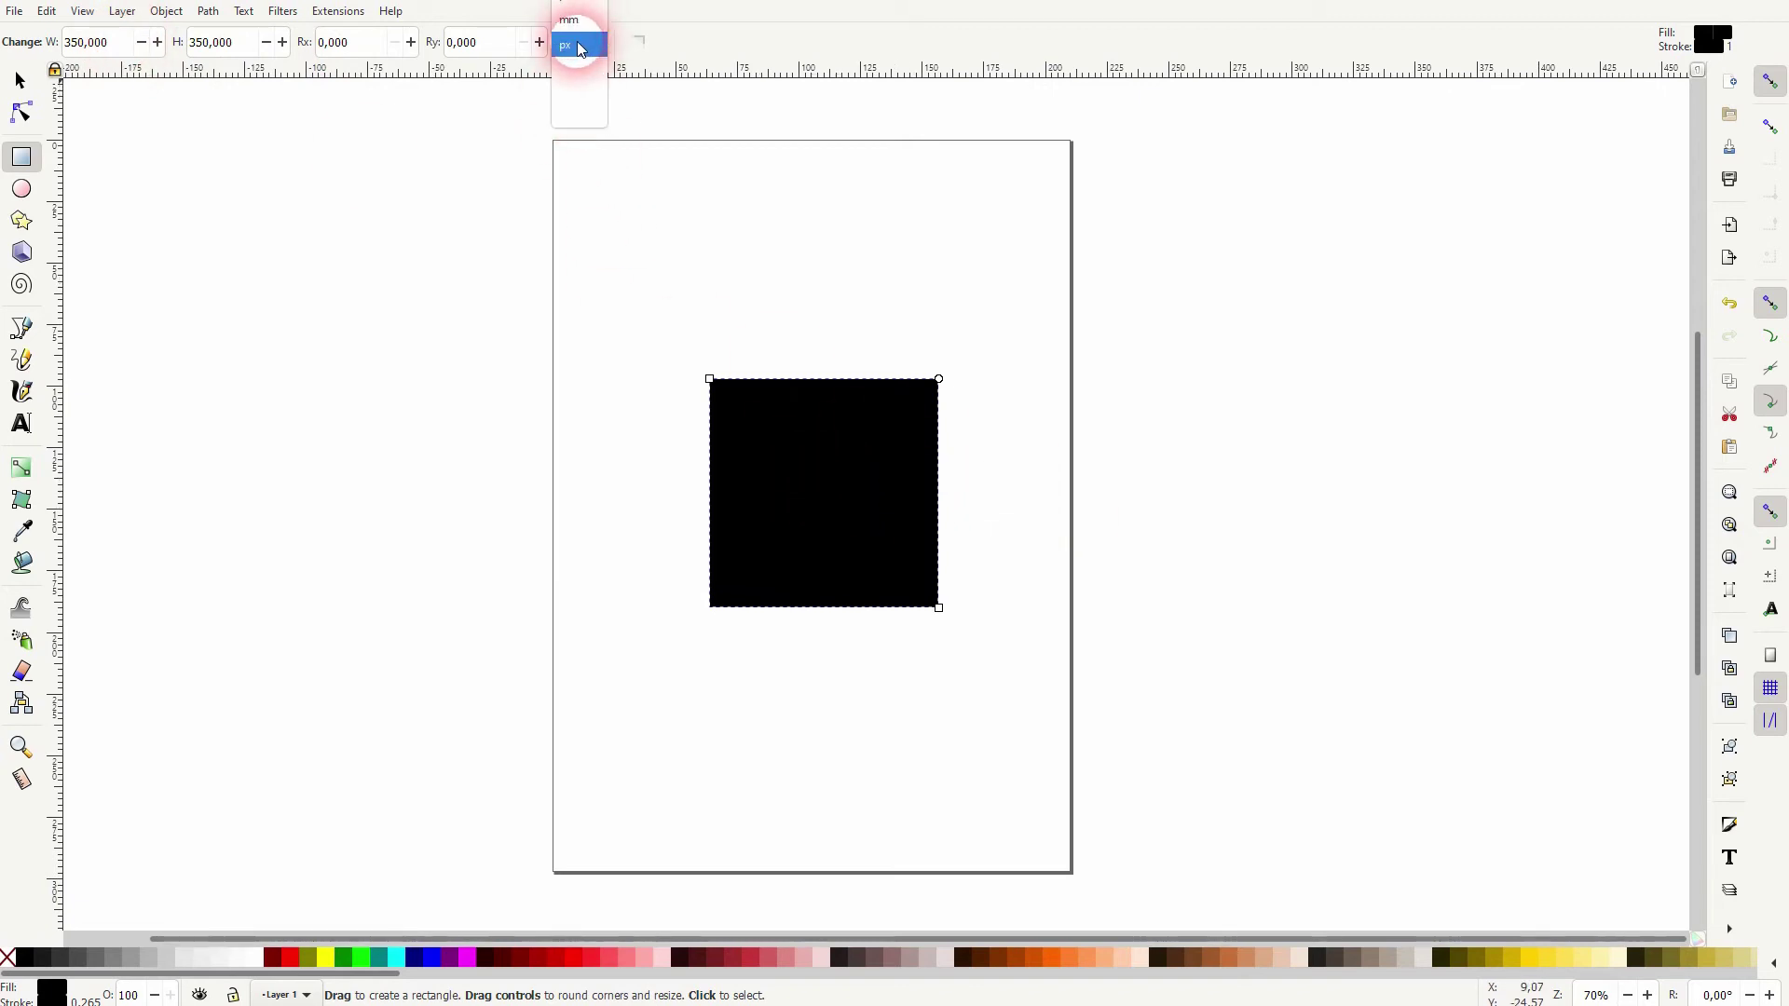
click(581, 47)
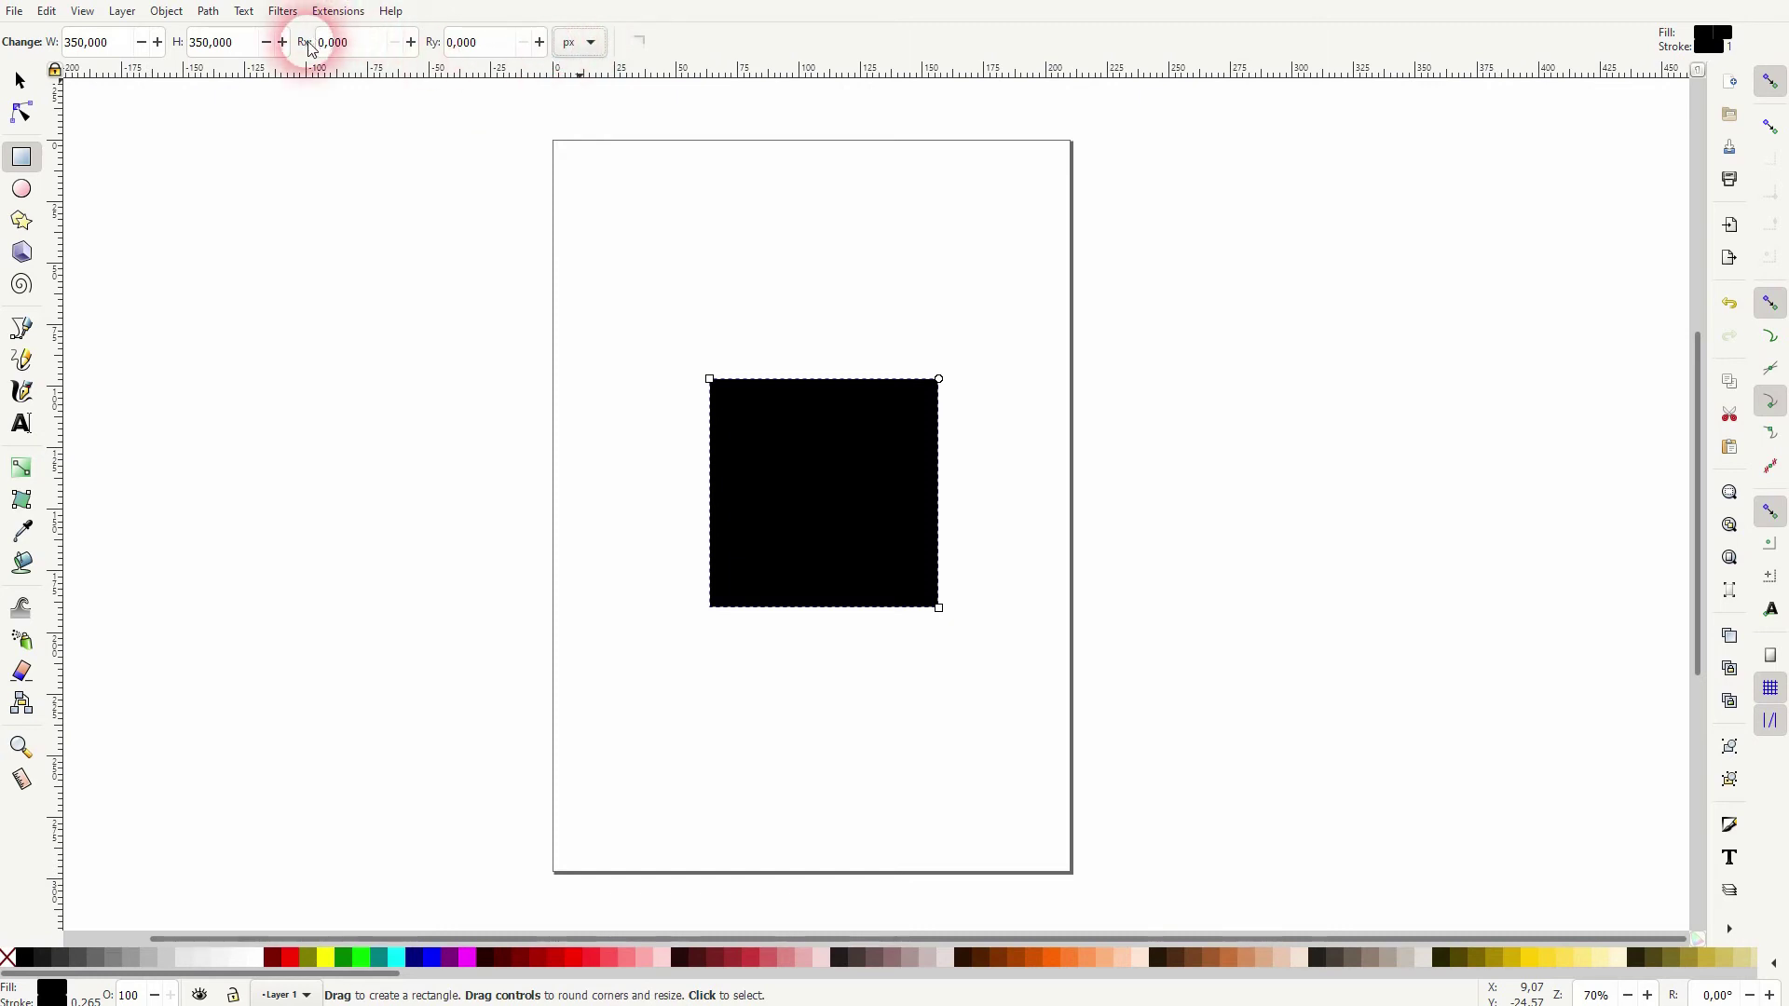
click(354, 42)
click(480, 42)
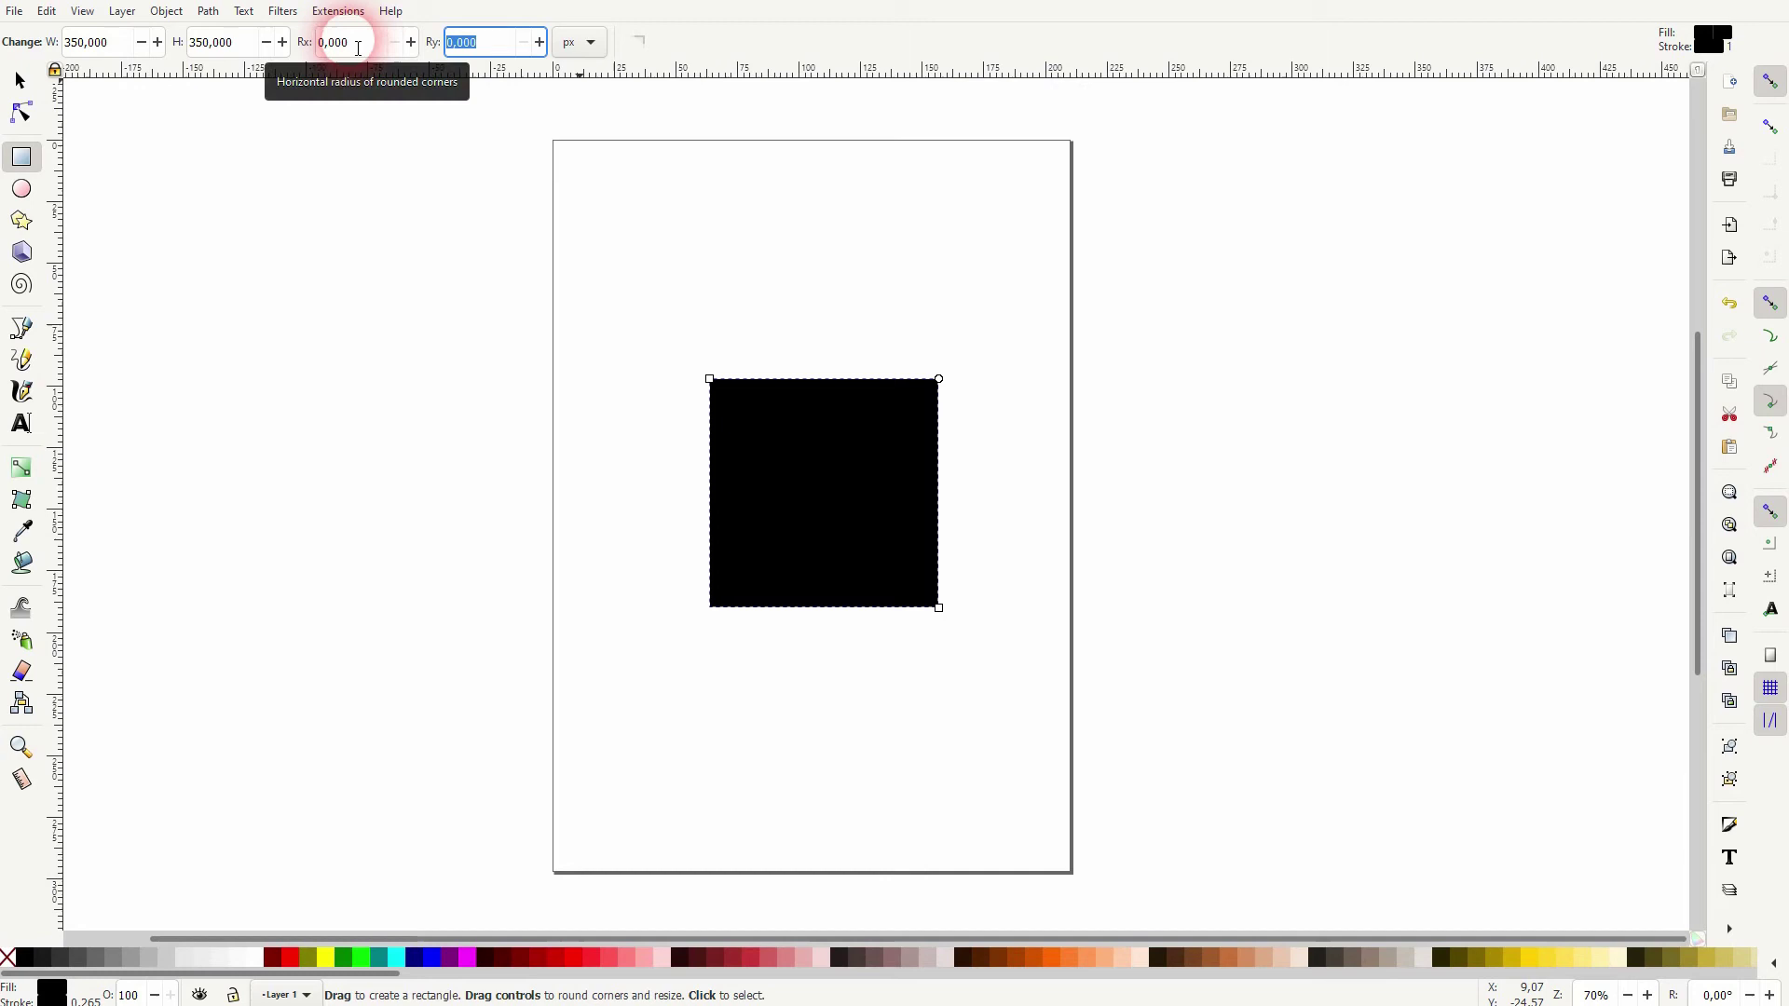
click(319, 42)
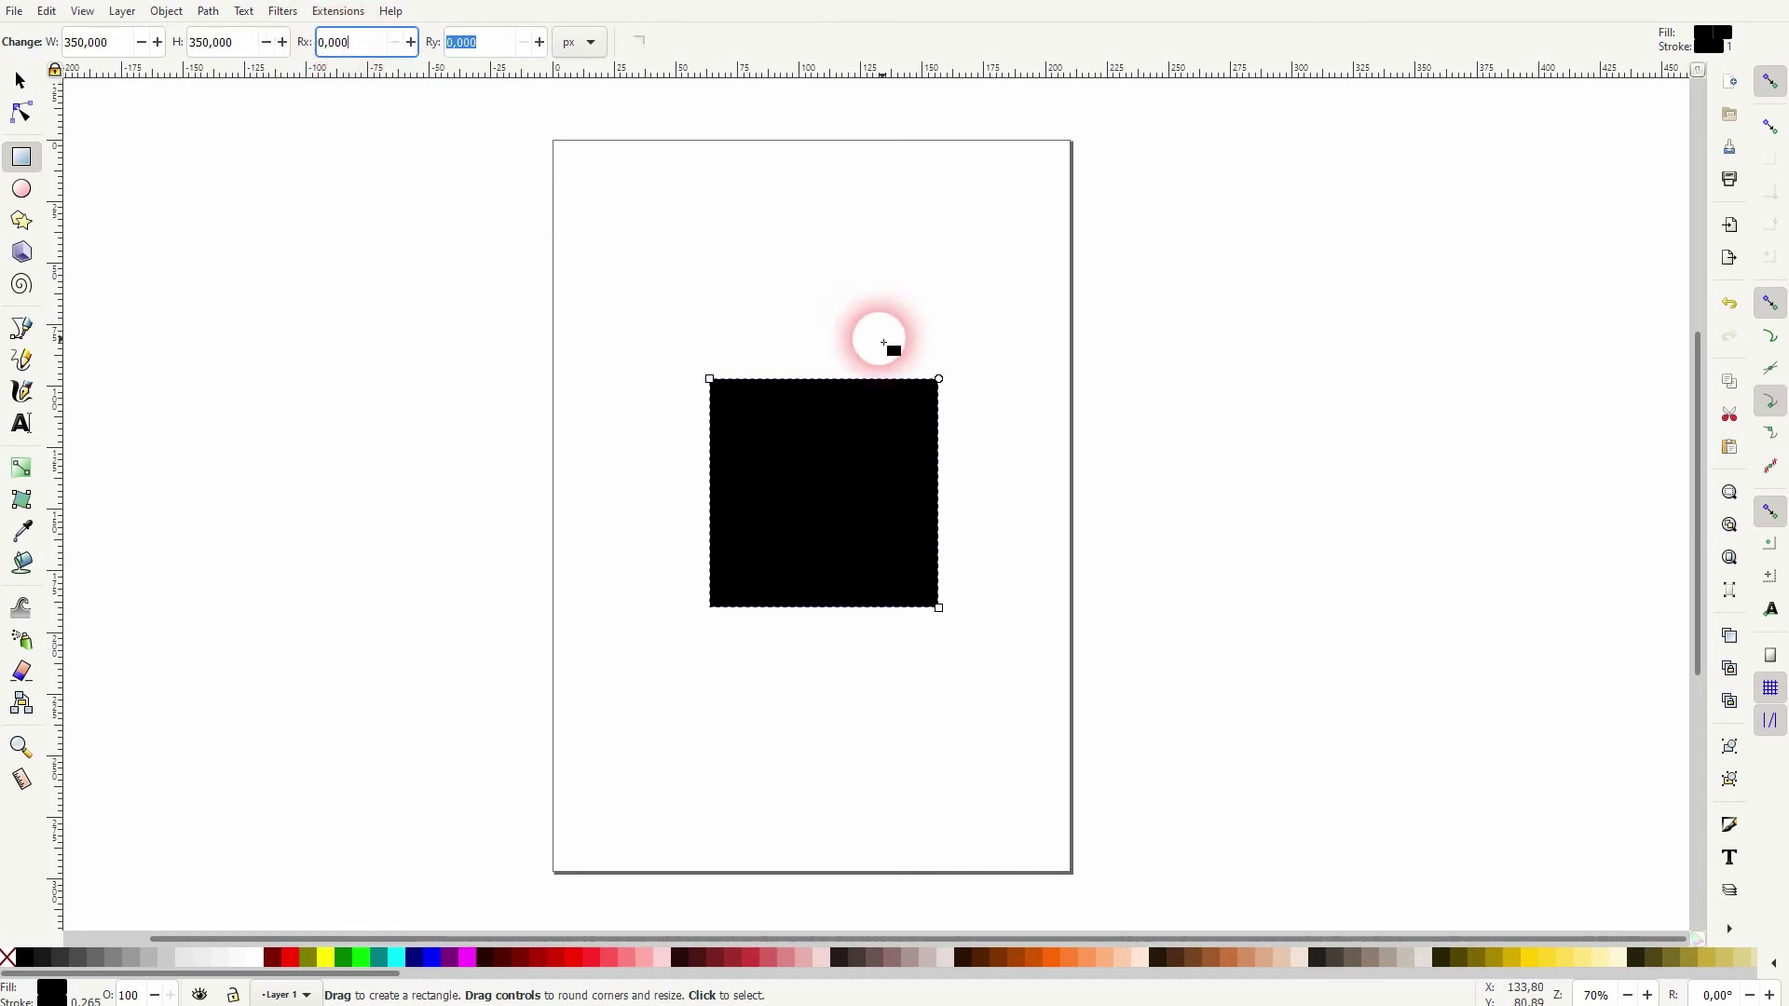
click(940, 380)
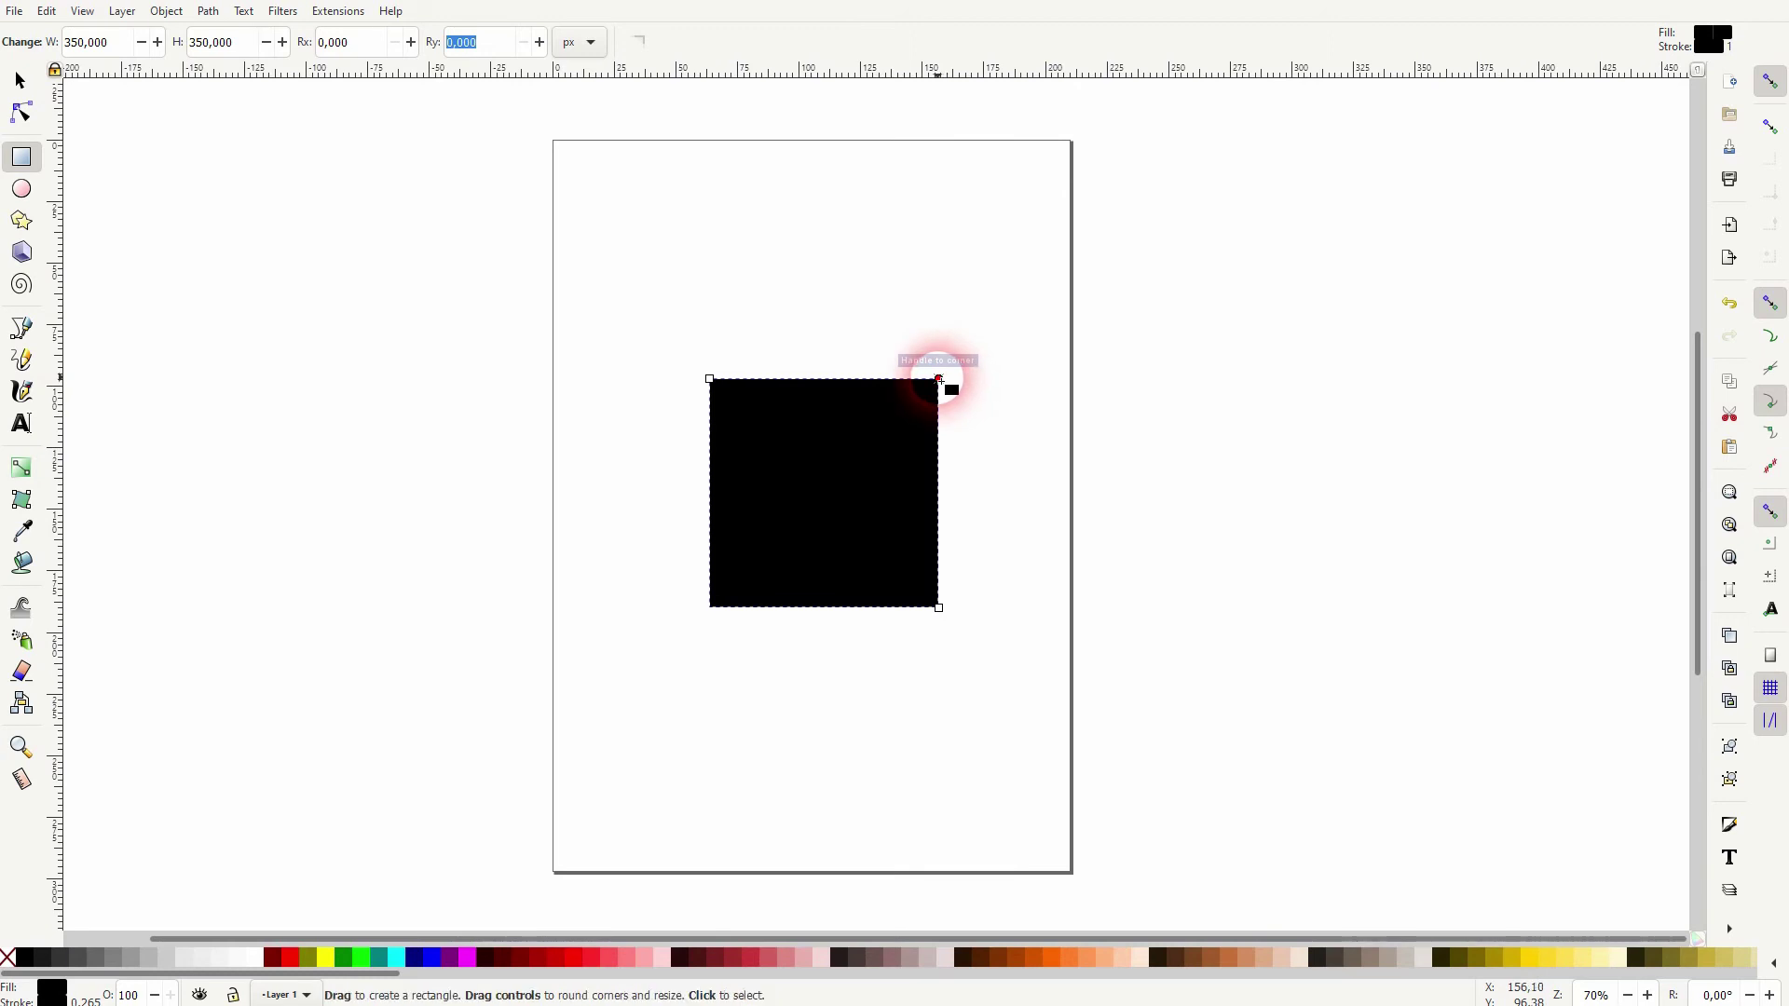
drag(940, 381, 939, 427)
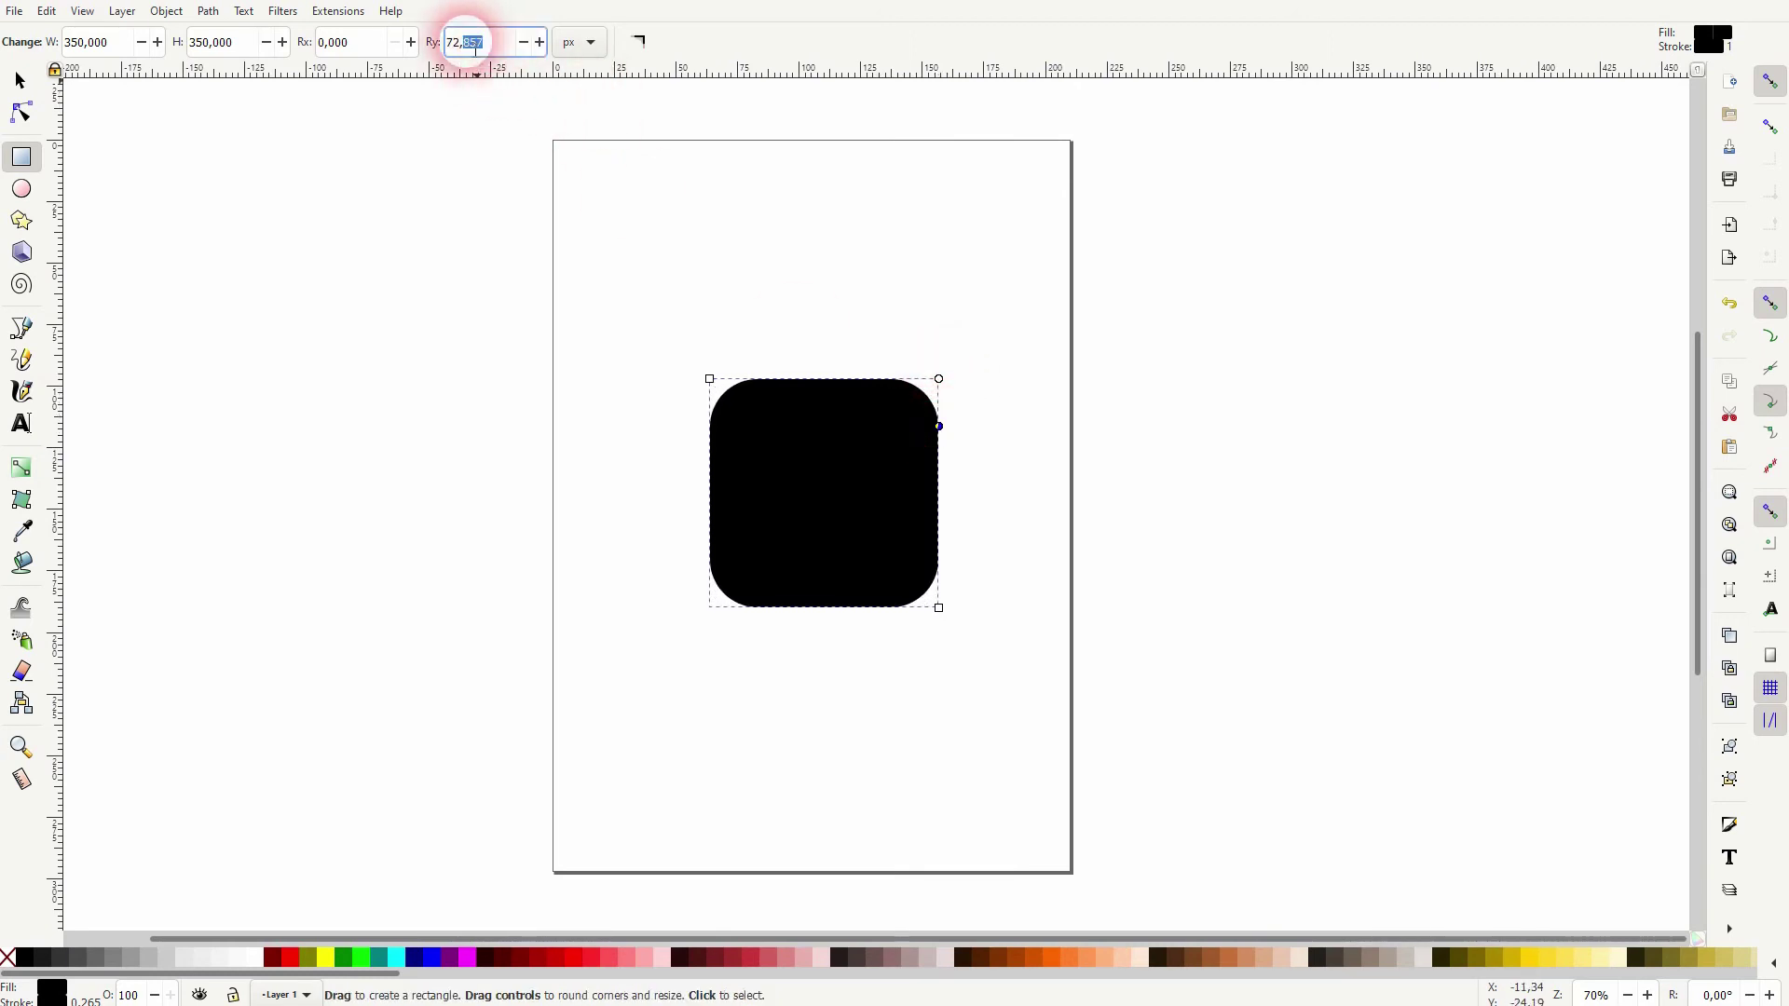
drag(467, 42, 399, 42)
drag(939, 381, 869, 380)
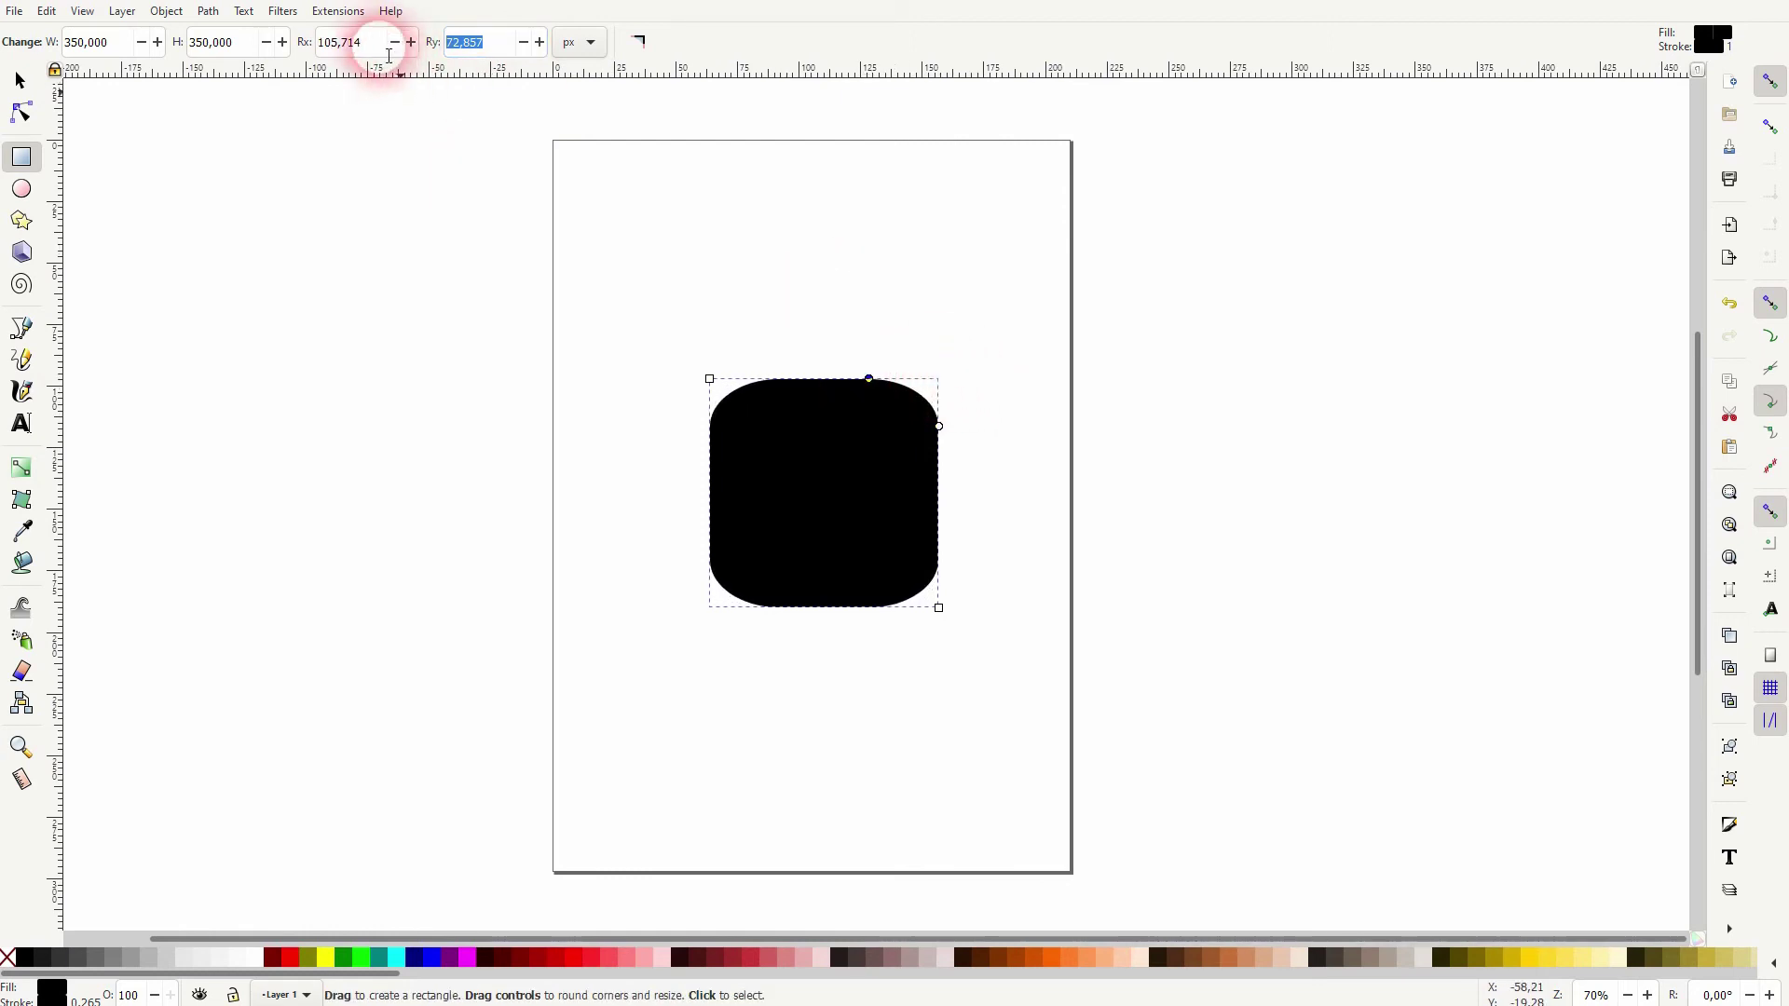
drag(377, 43, 233, 42)
drag(868, 379, 941, 424)
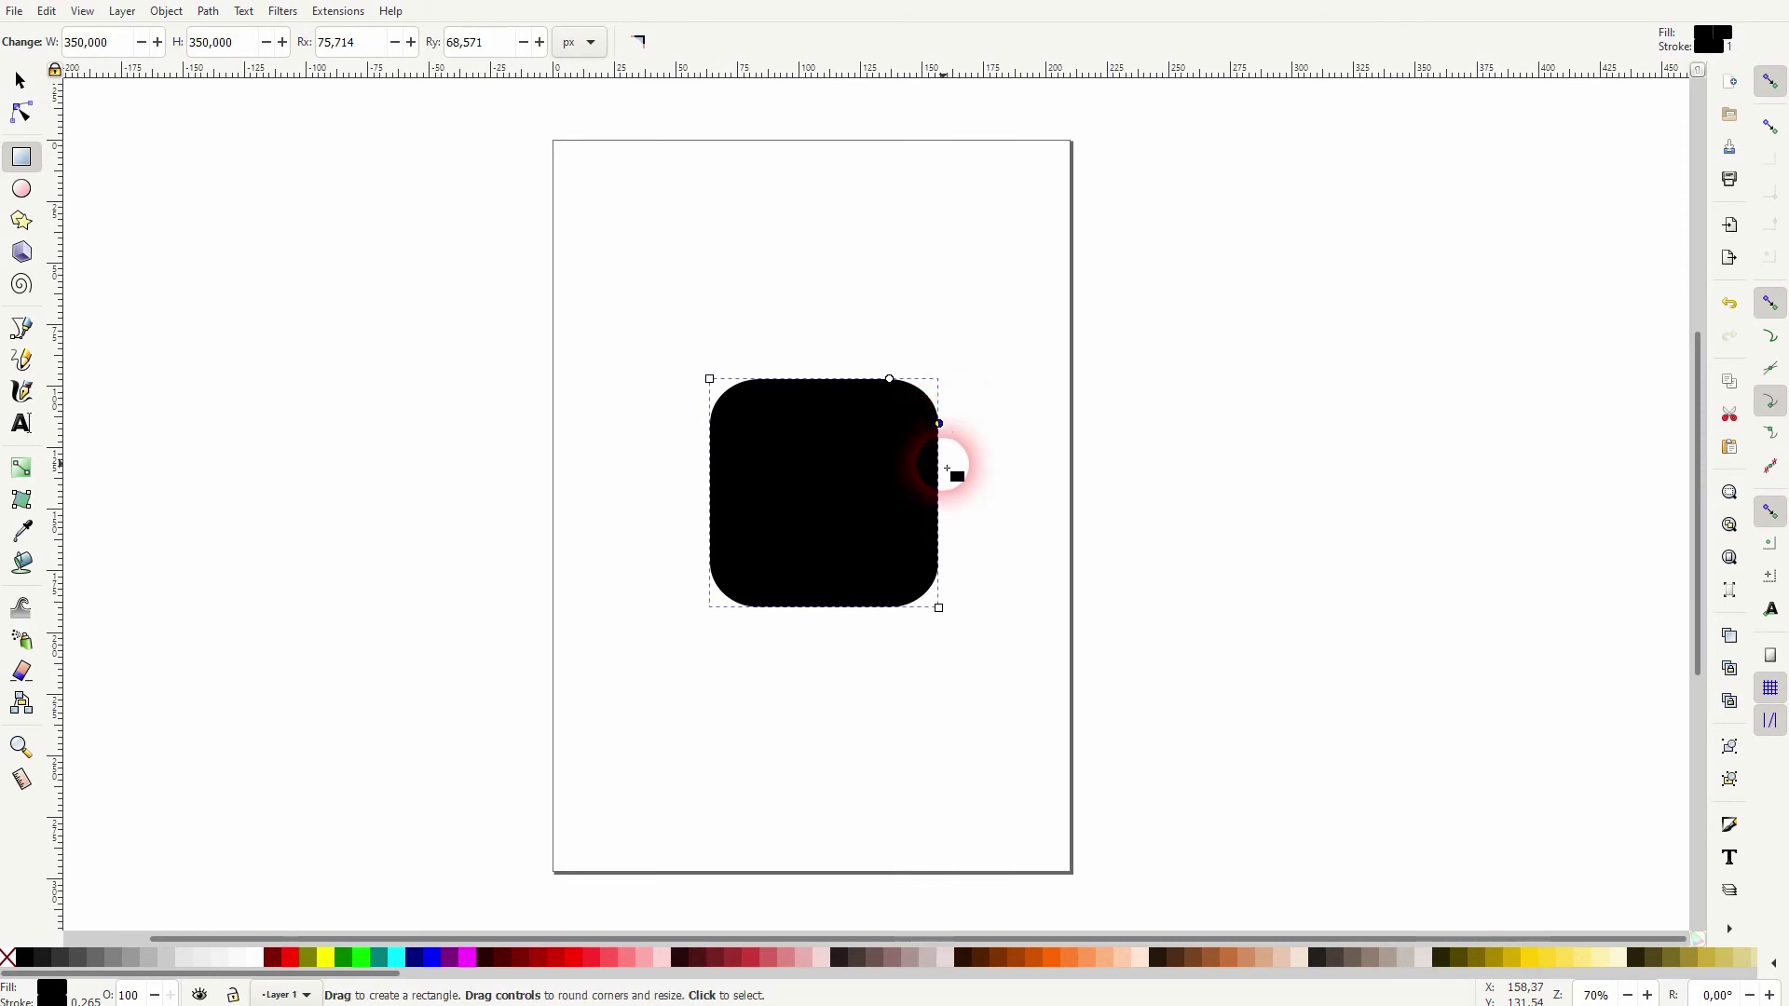
drag(485, 42, 432, 38)
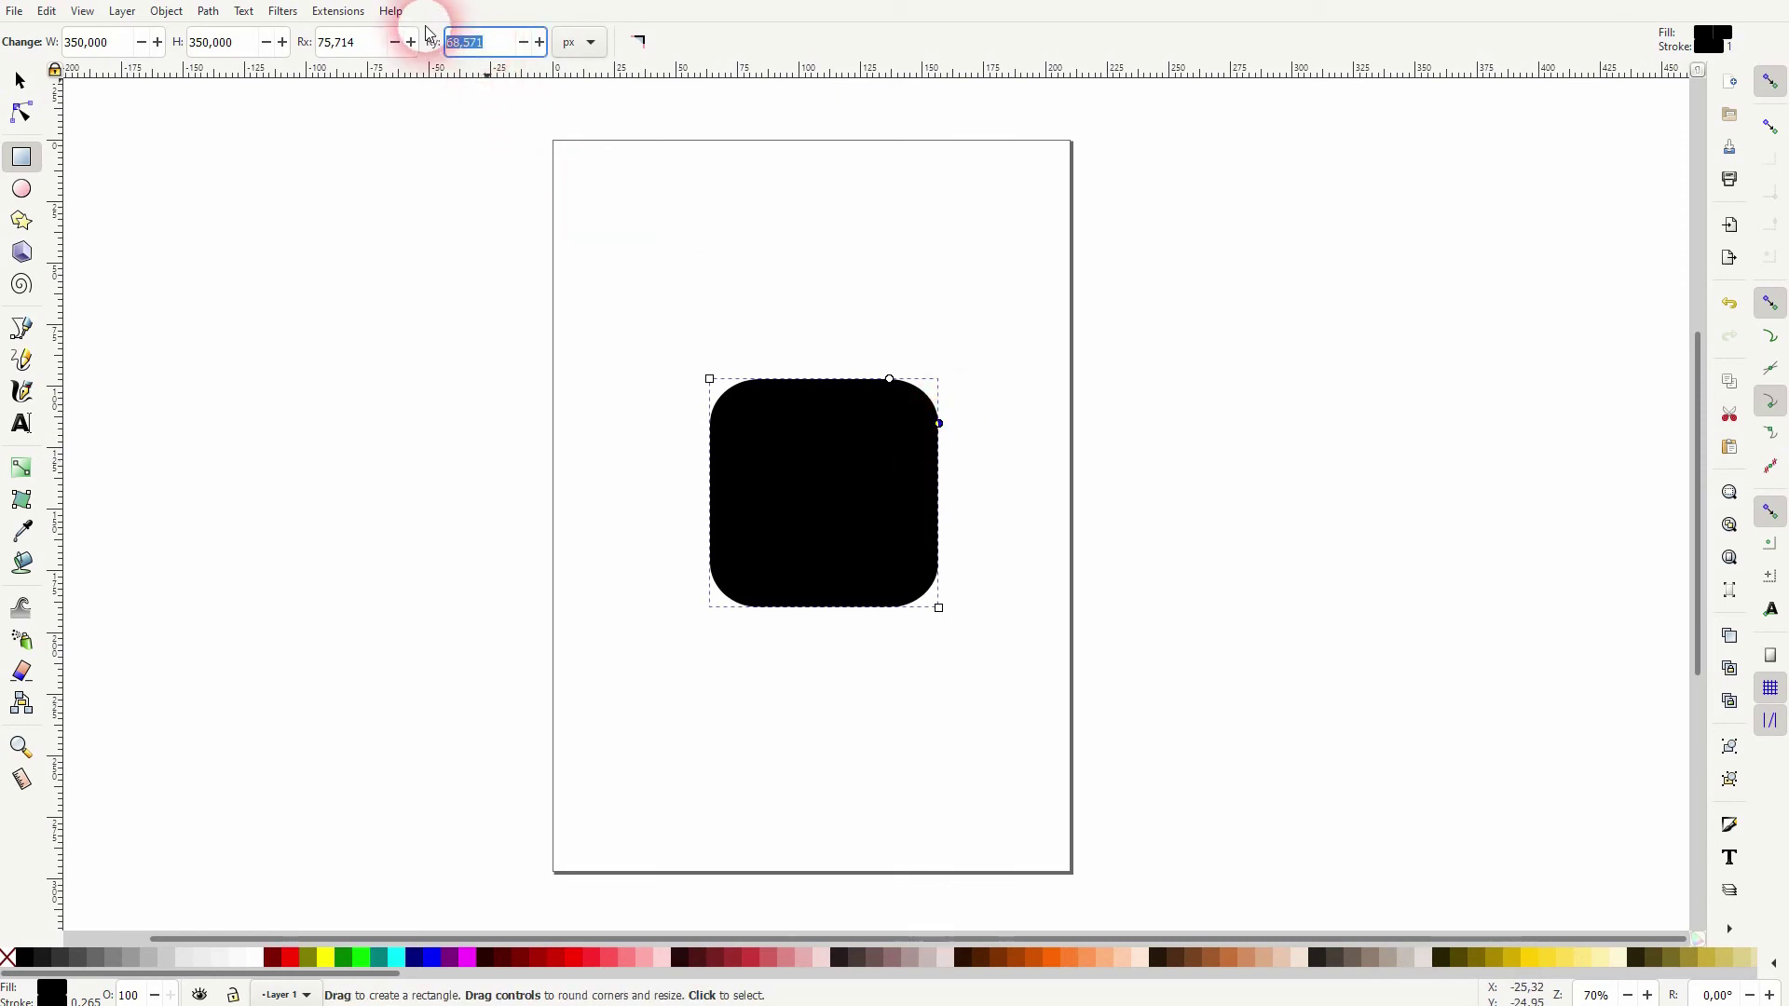
text(75)
triple_click(350, 42)
text(75)
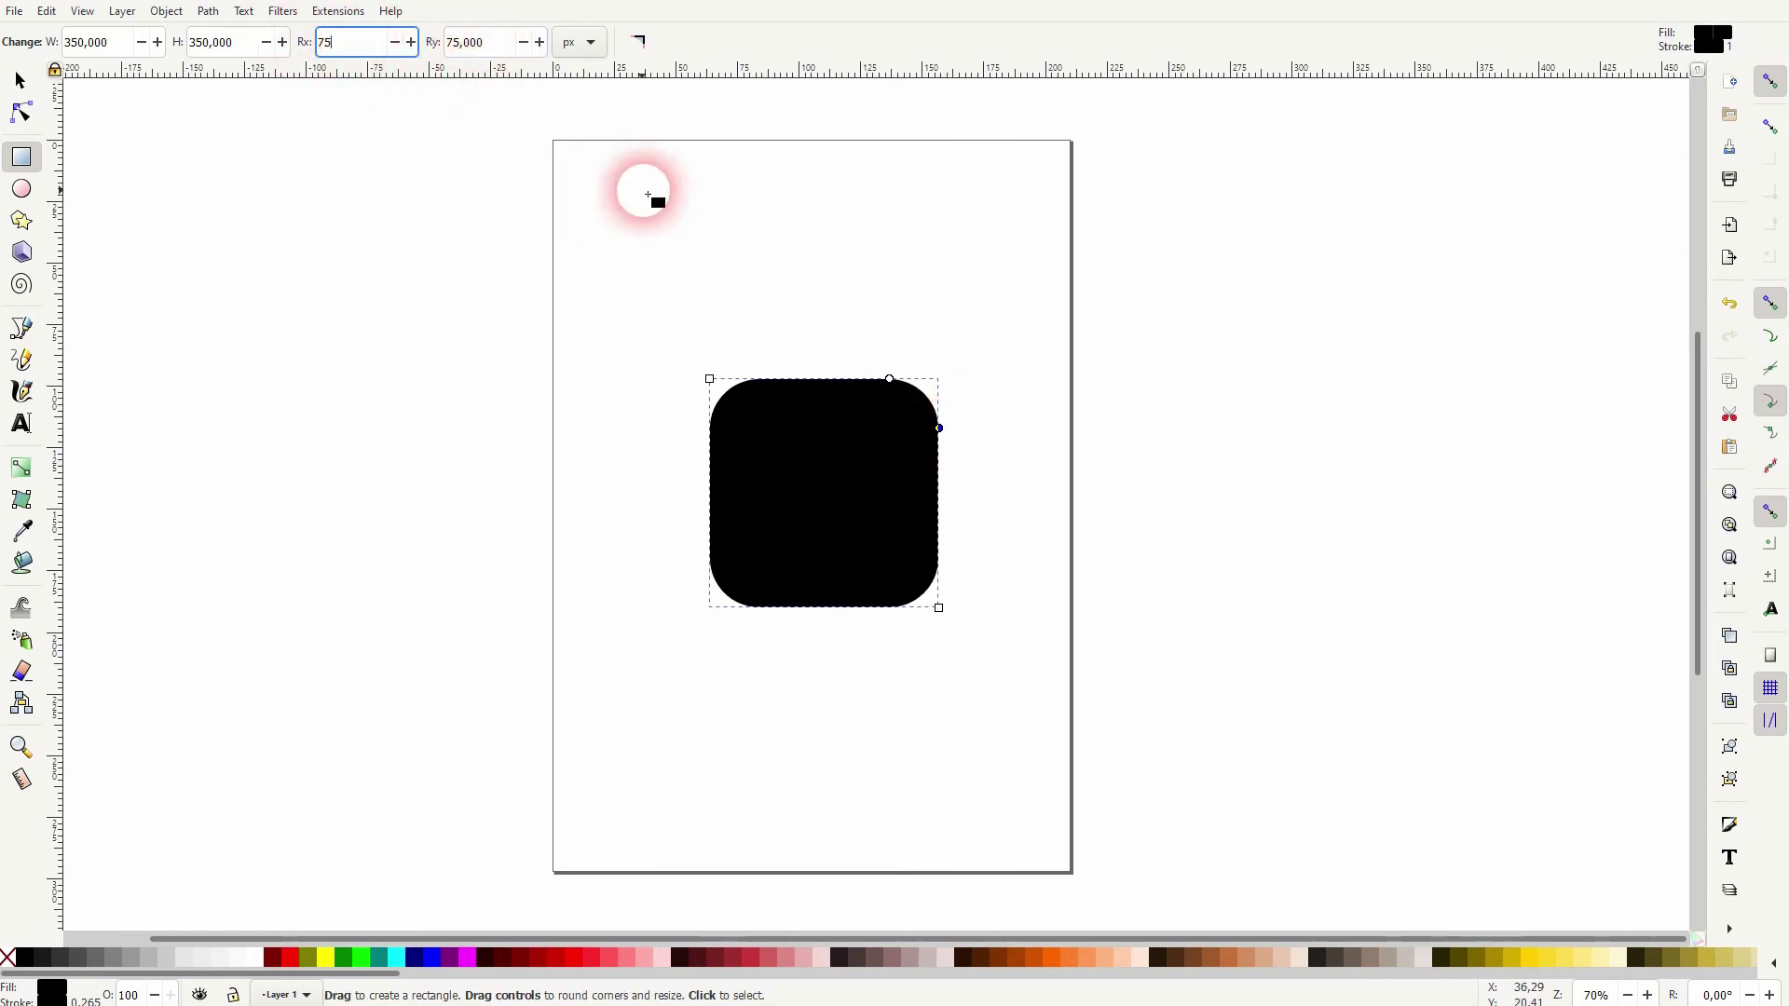
key(Return)
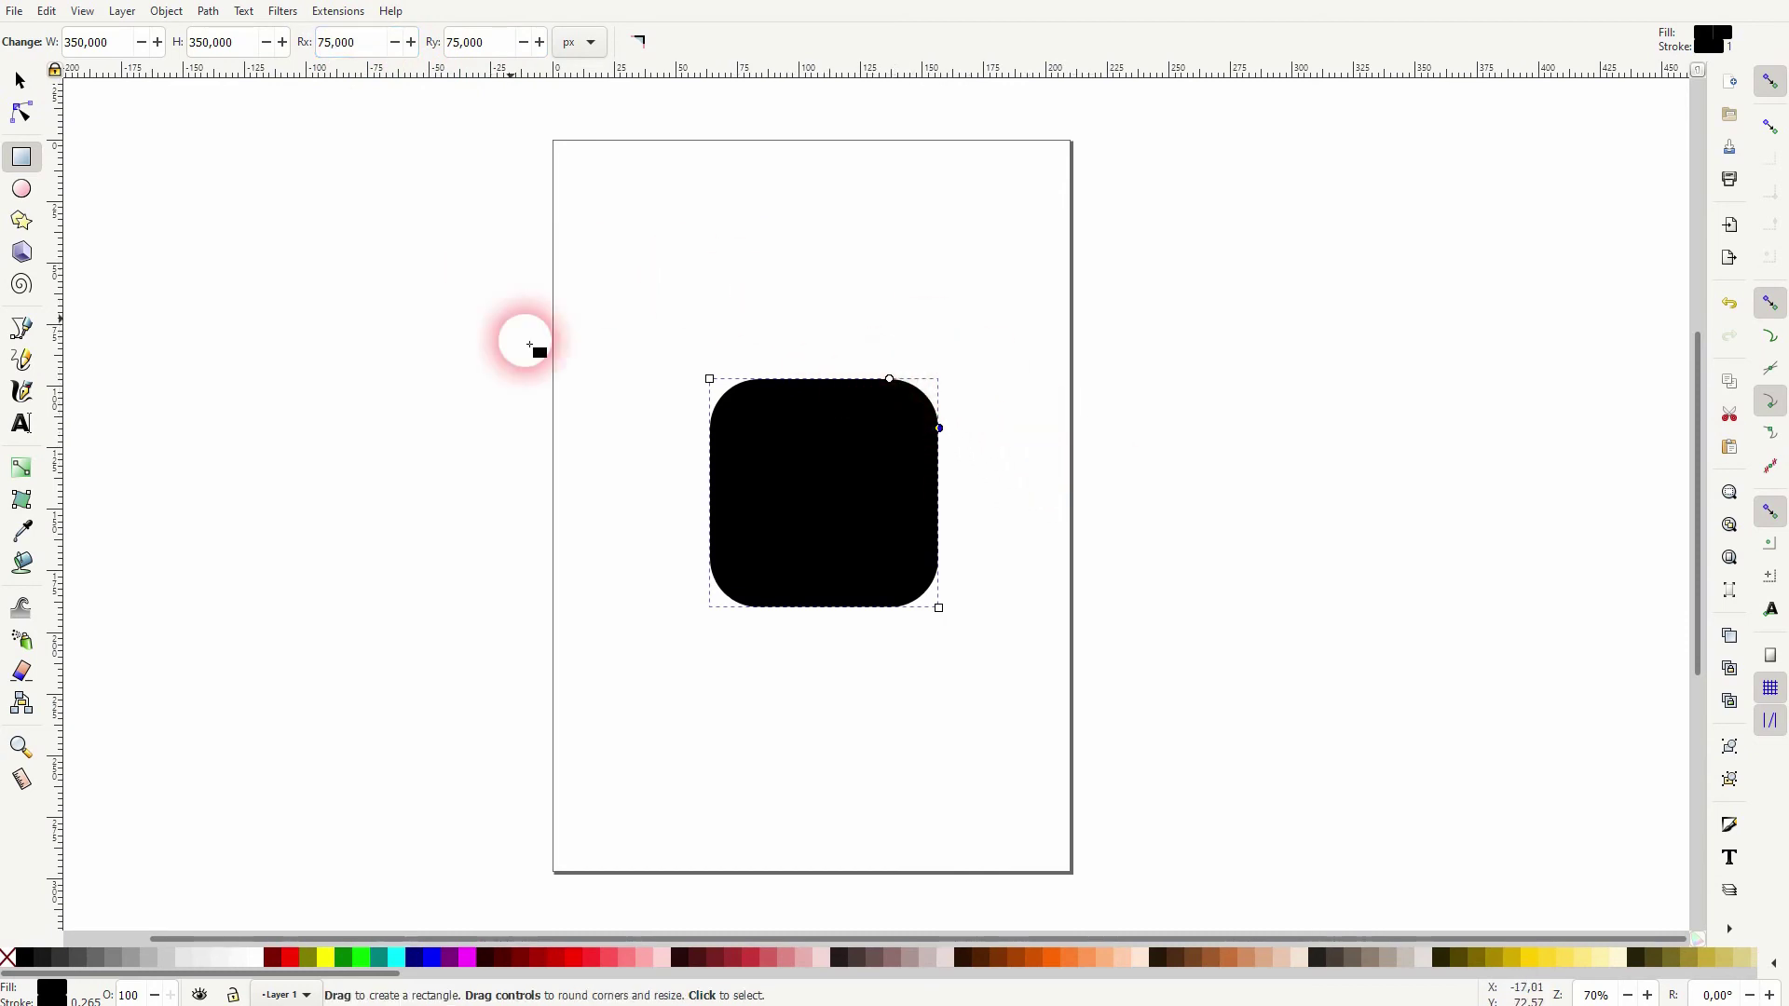
drag(889, 379, 956, 413)
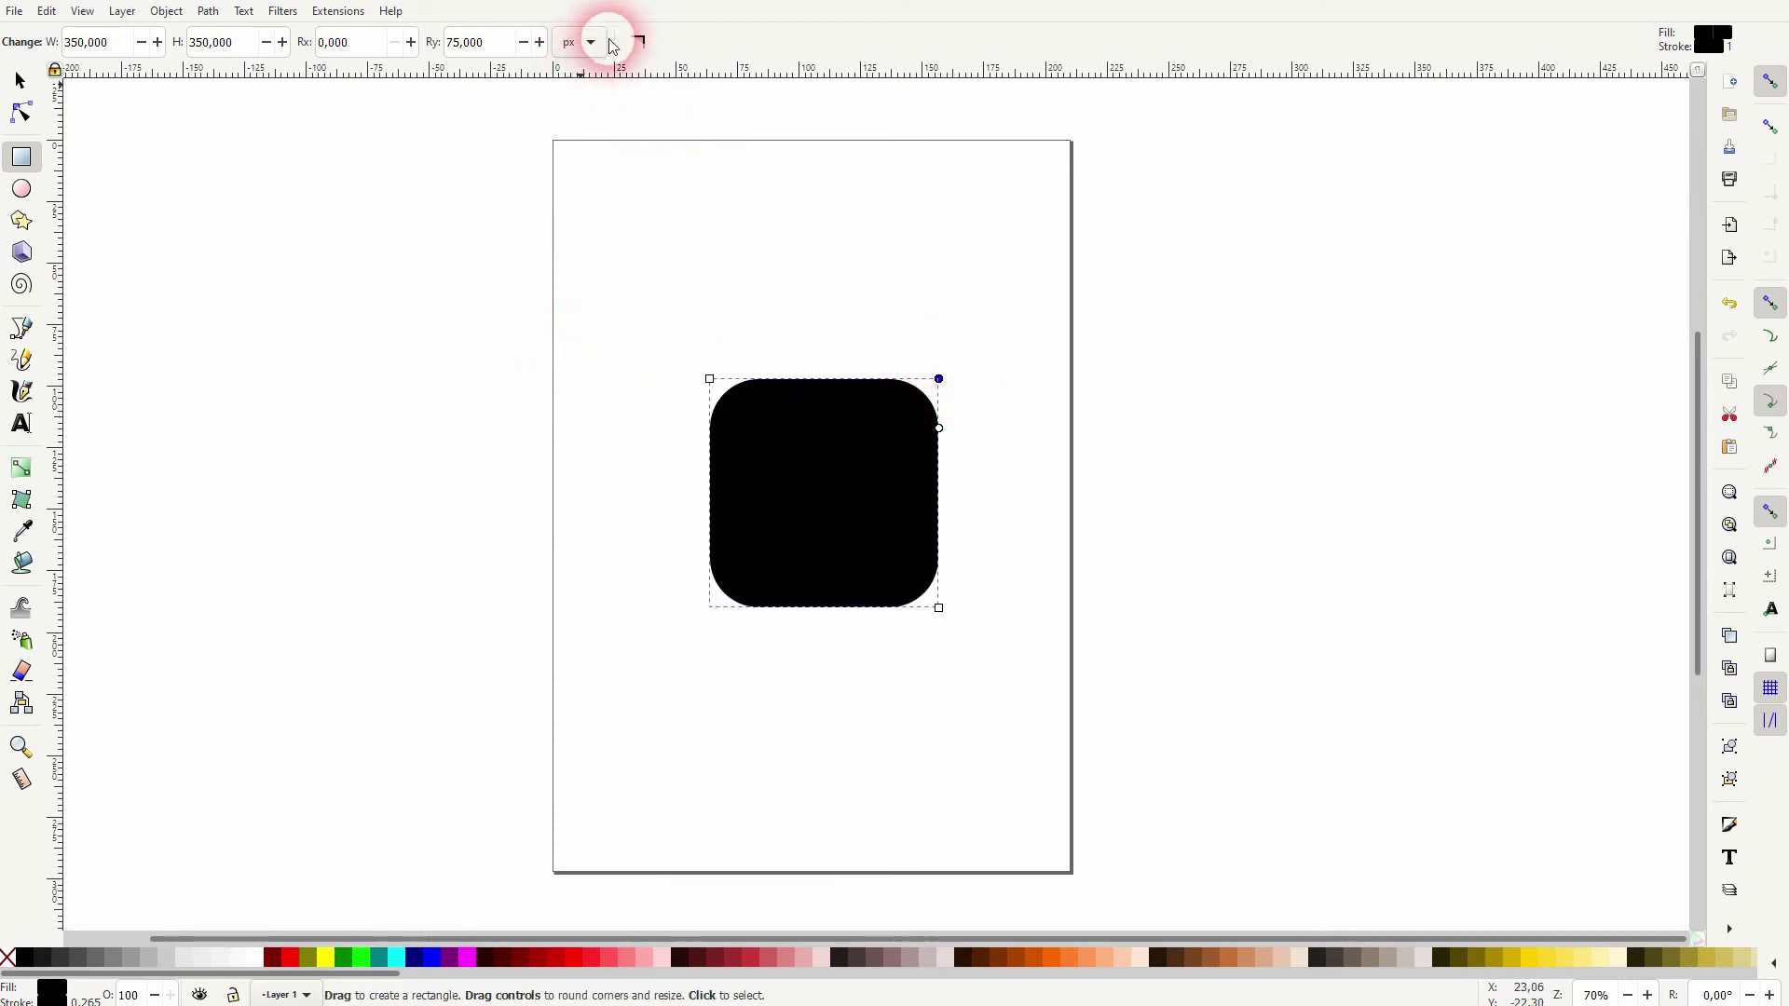
click(641, 42)
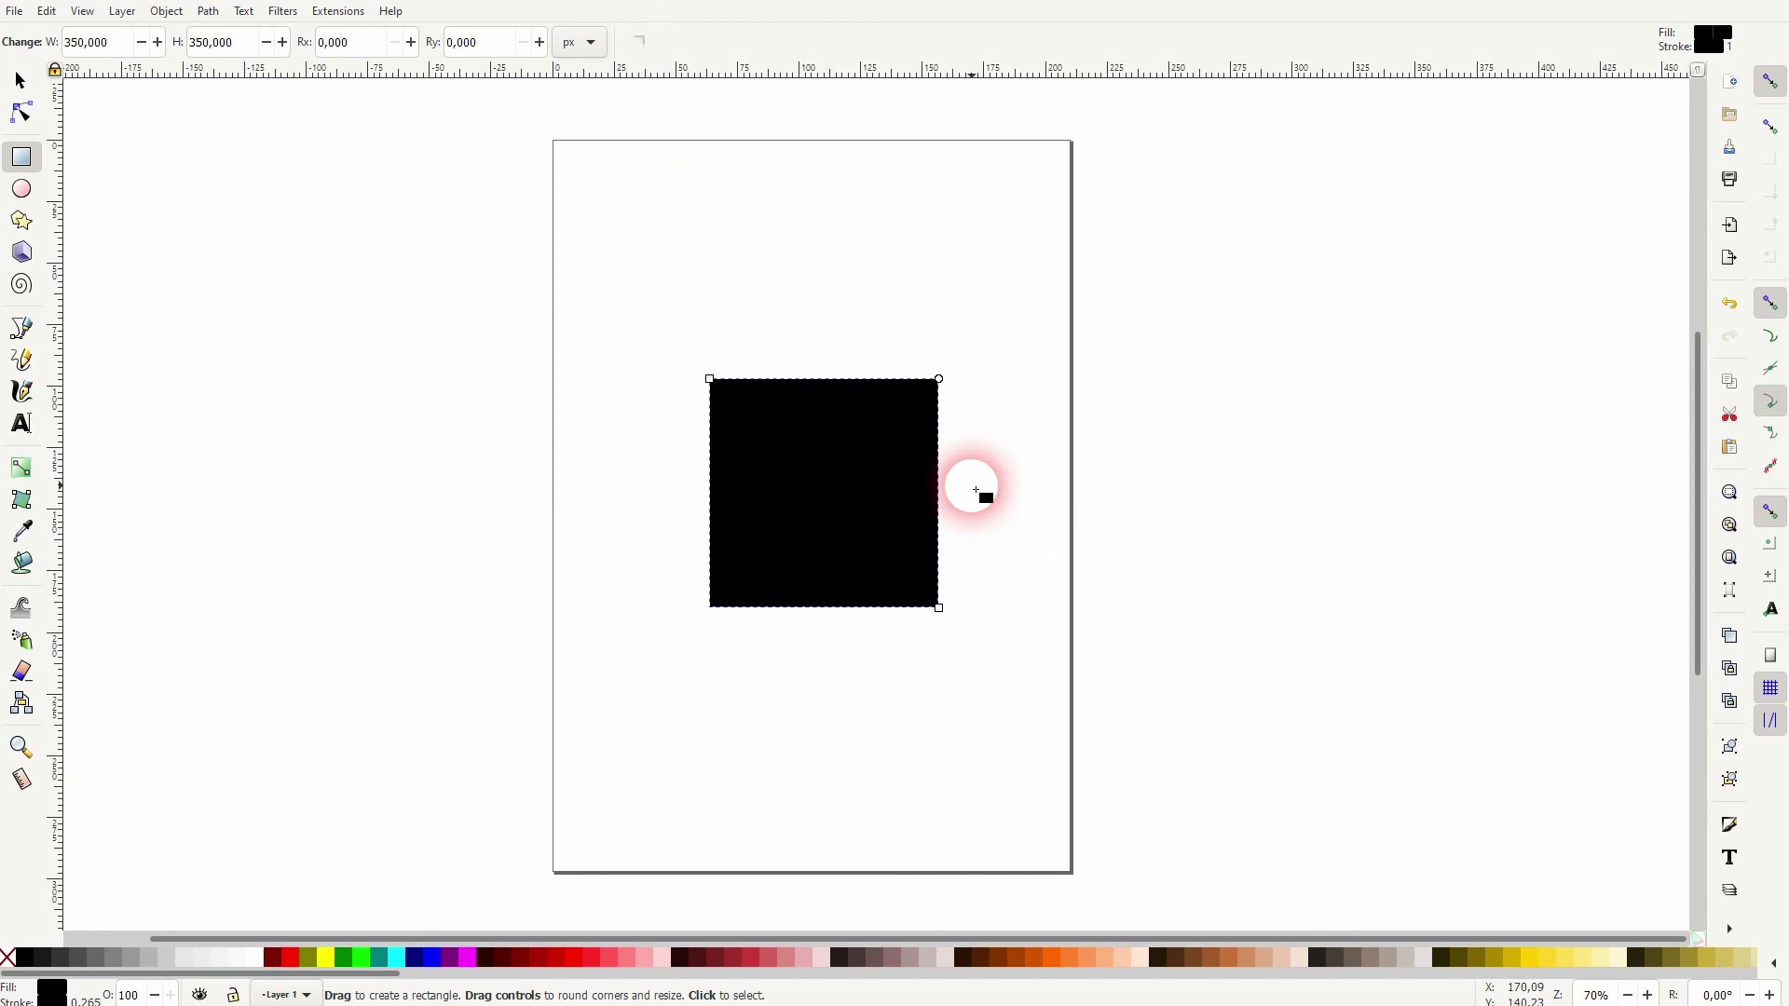
Drag the left, top and top-right scale handles to make the square 111.125 × 98.854 mm.
click(22, 81)
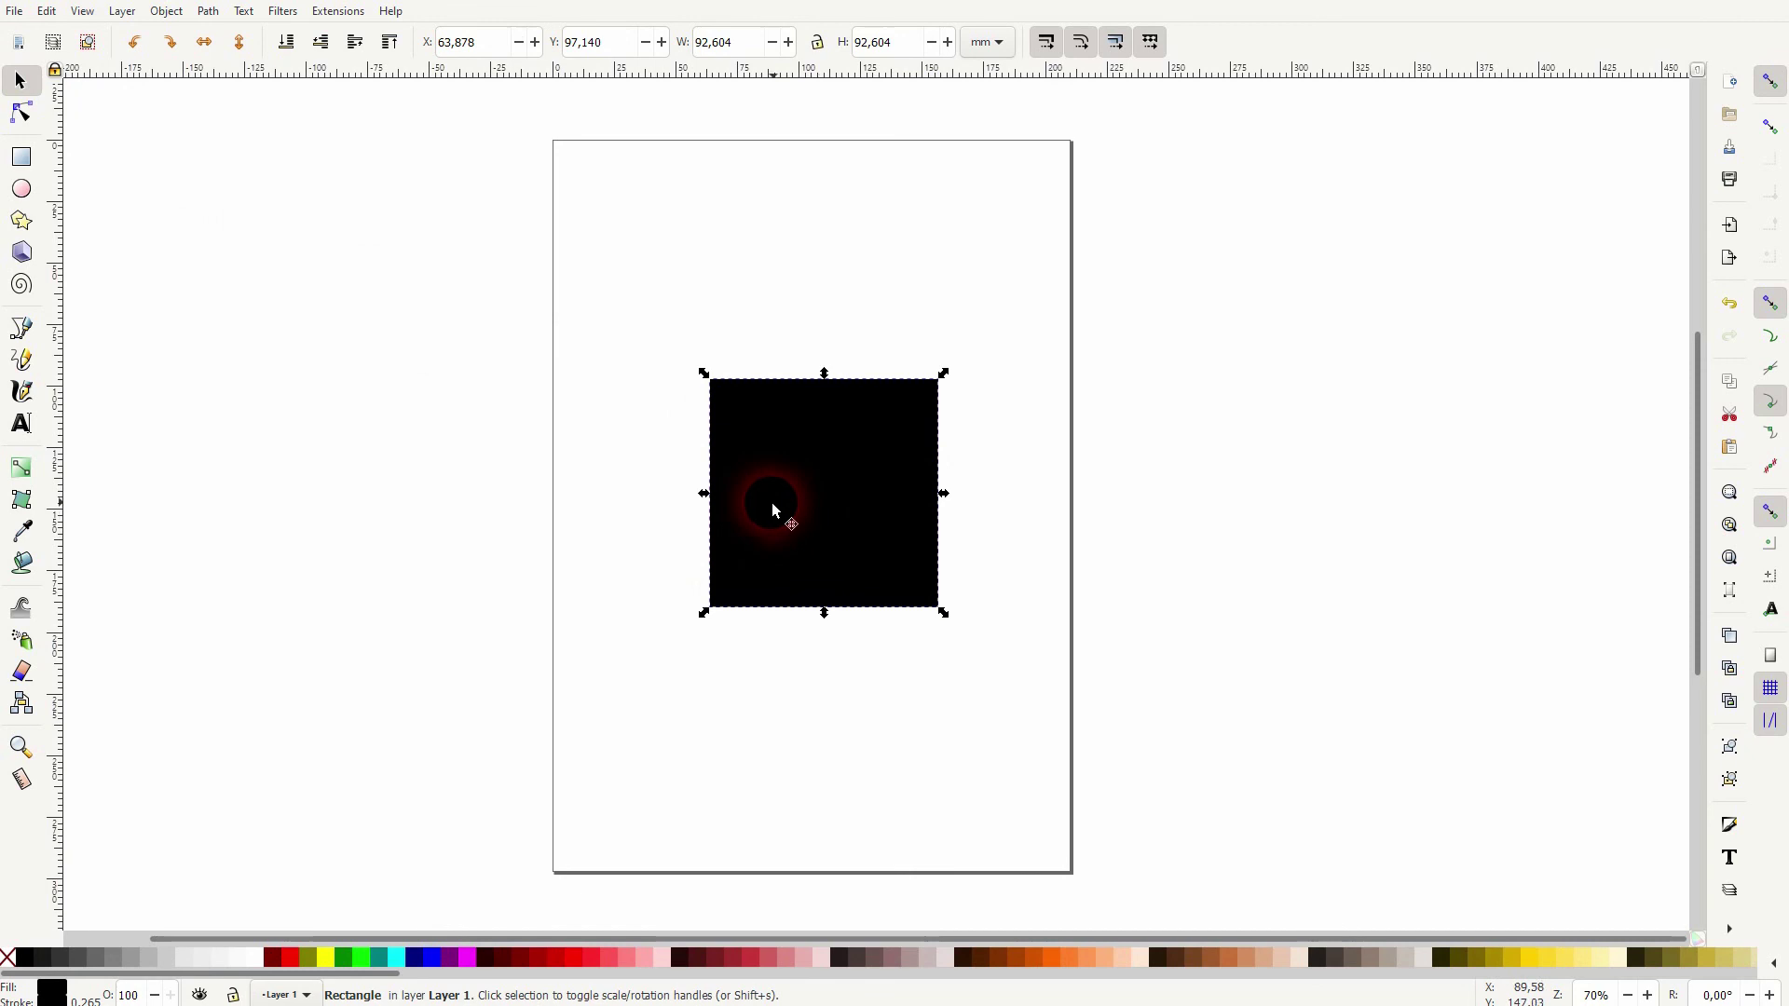
drag(704, 494, 632, 493)
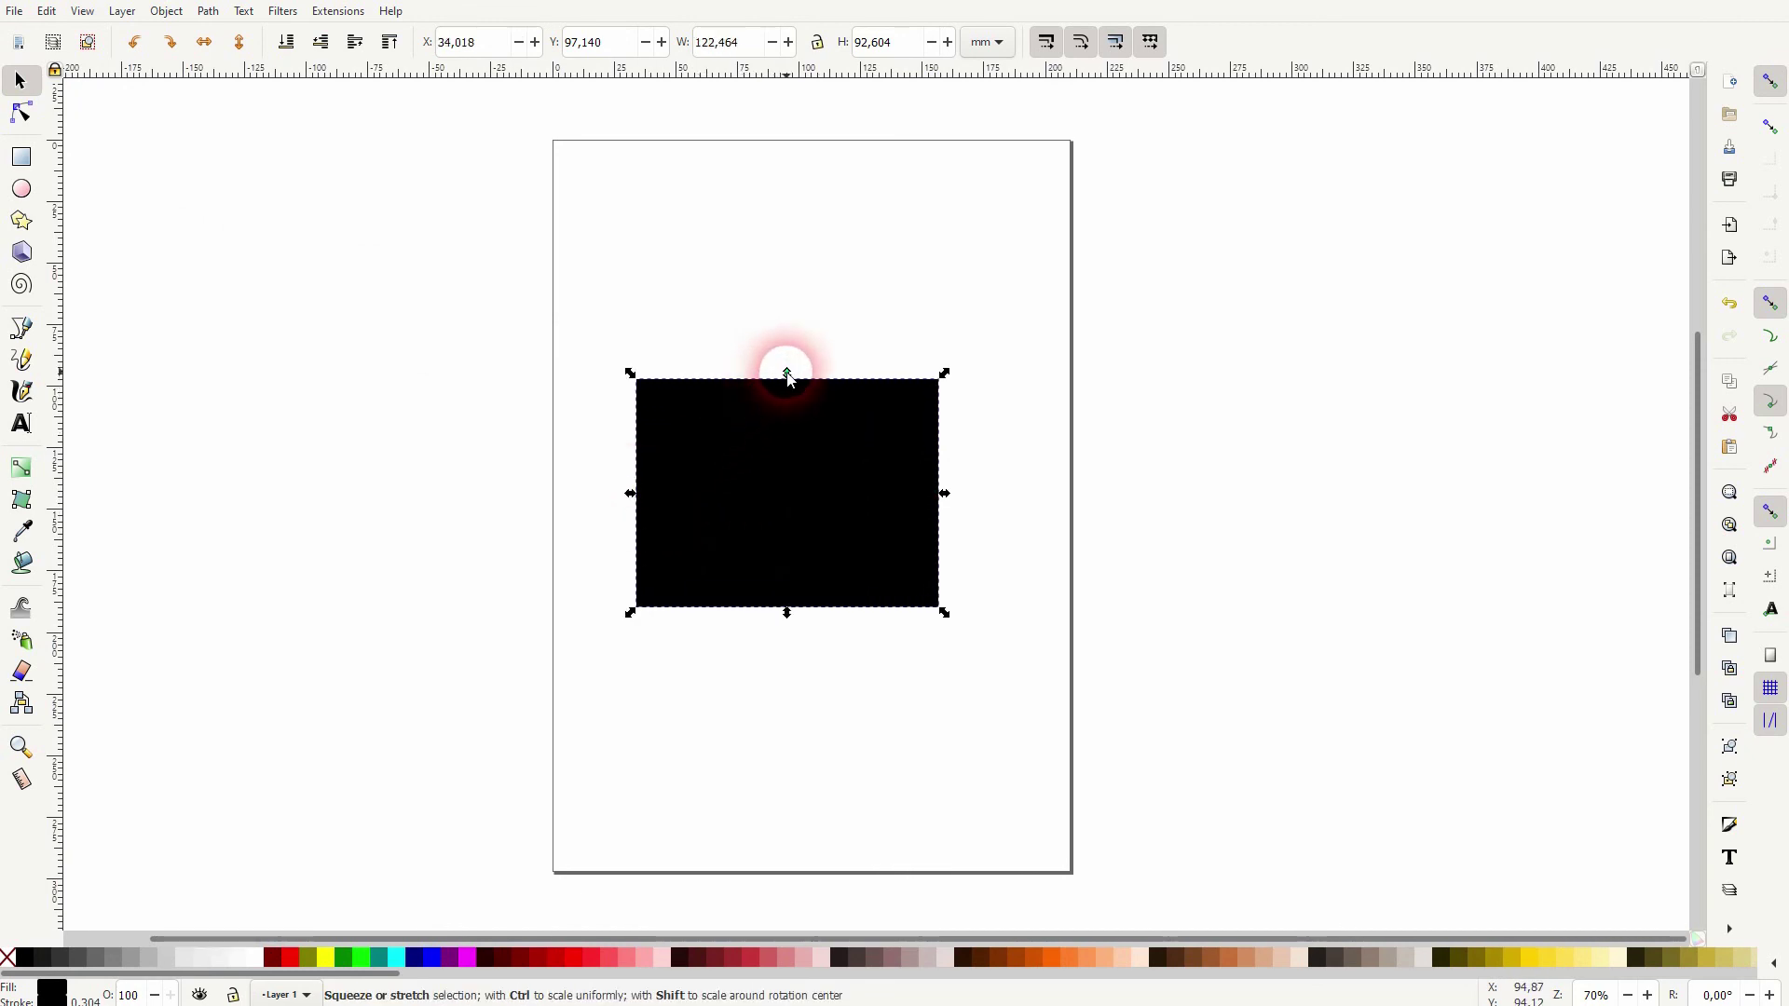
drag(789, 376, 787, 287)
drag(942, 288, 918, 364)
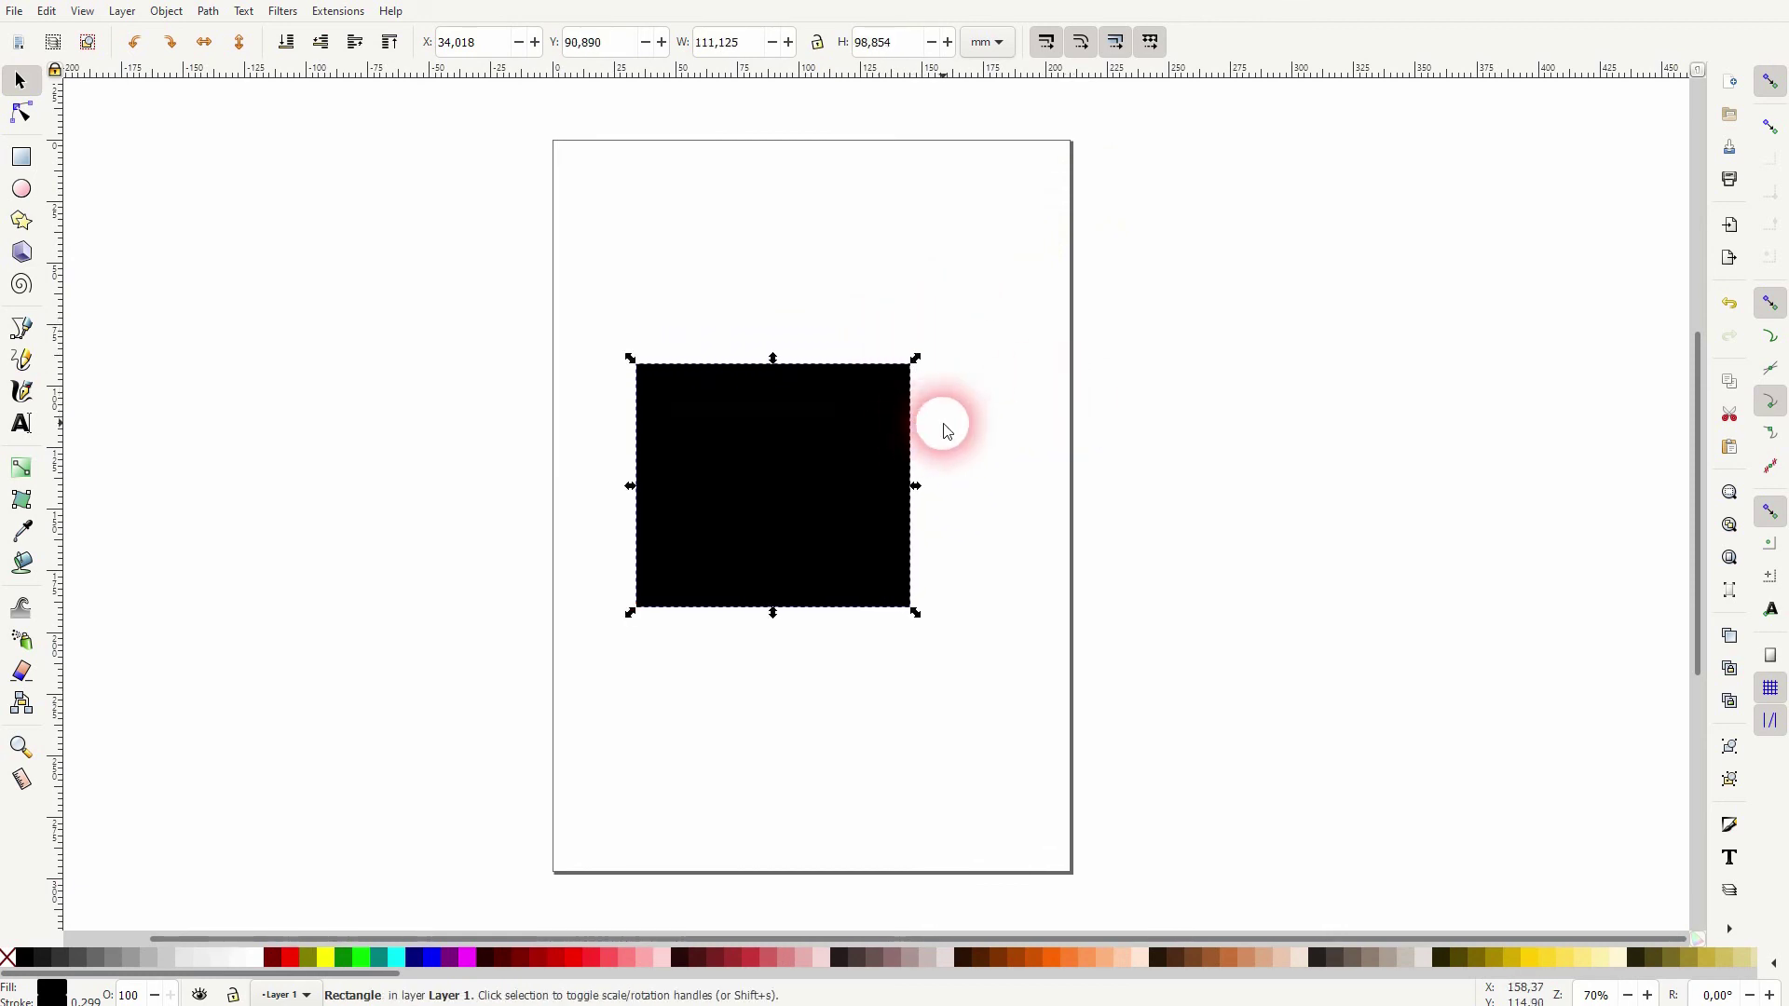